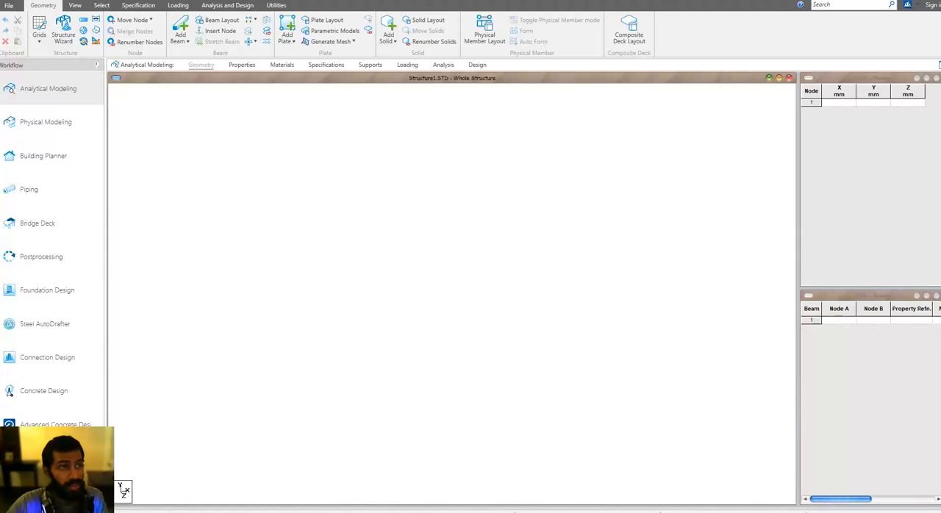
# Step: Generate a Bay Frame prototype from the wizard's Frame Models and transfer it into the STAAD.Pro model
pyautogui.click(68, 33)
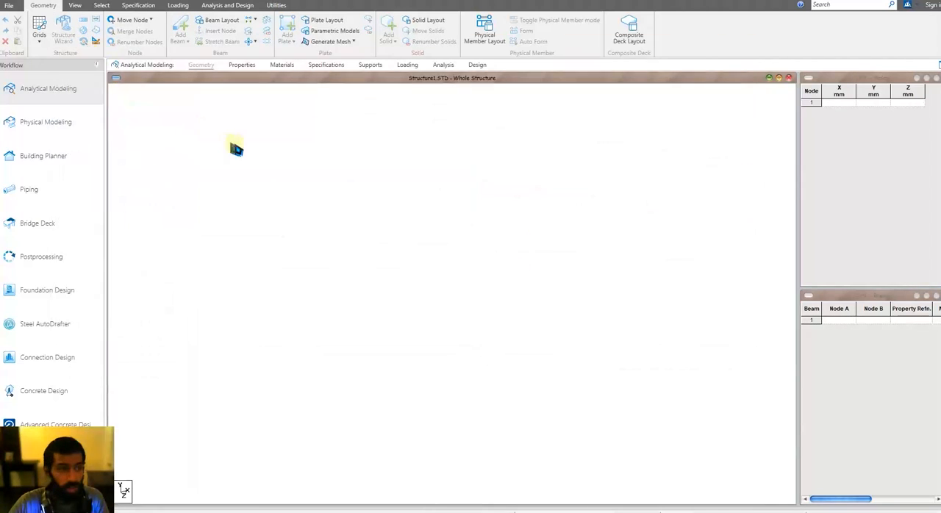
pyautogui.click(136, 103)
pyautogui.click(129, 112)
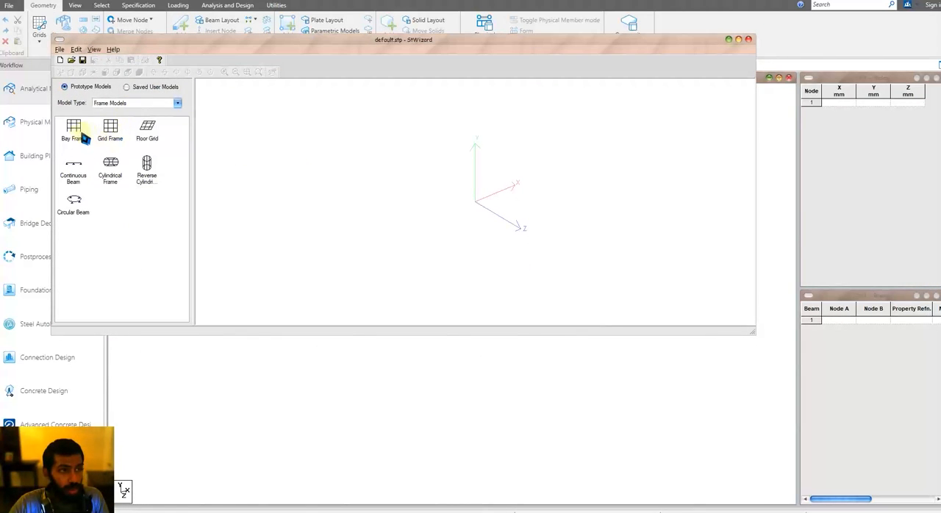
pyautogui.click(519, 290)
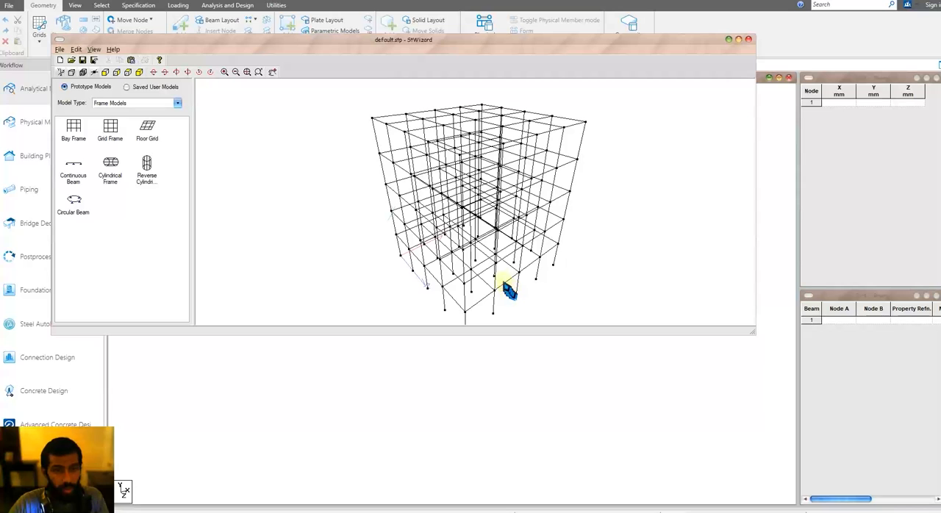
pyautogui.click(132, 61)
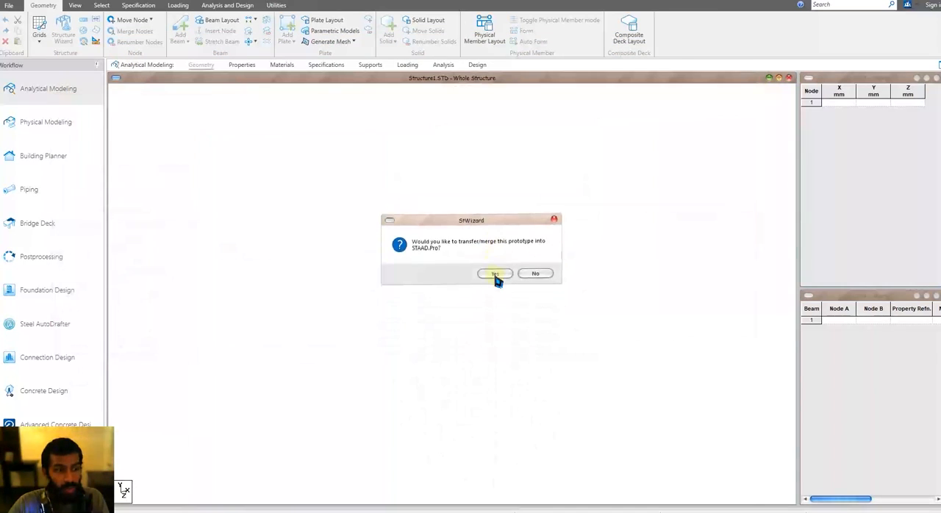
pyautogui.click(494, 278)
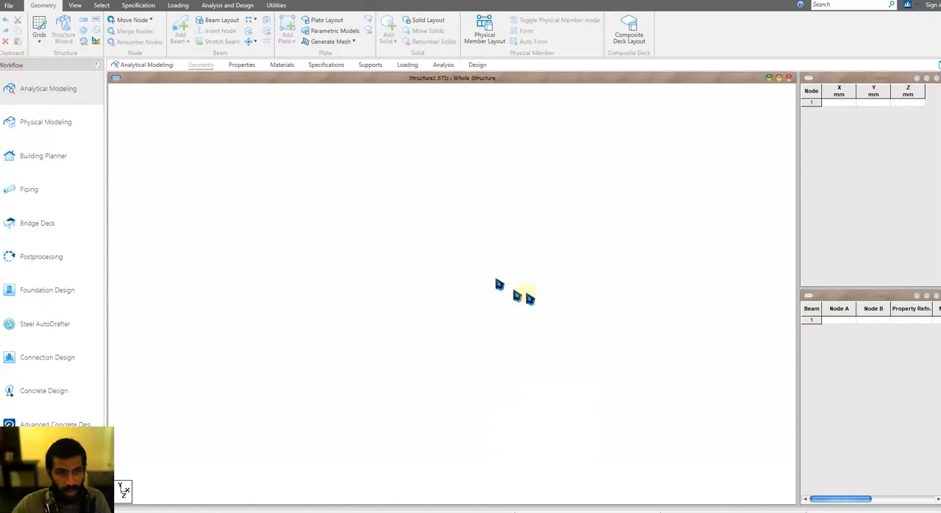
pyautogui.click(561, 251)
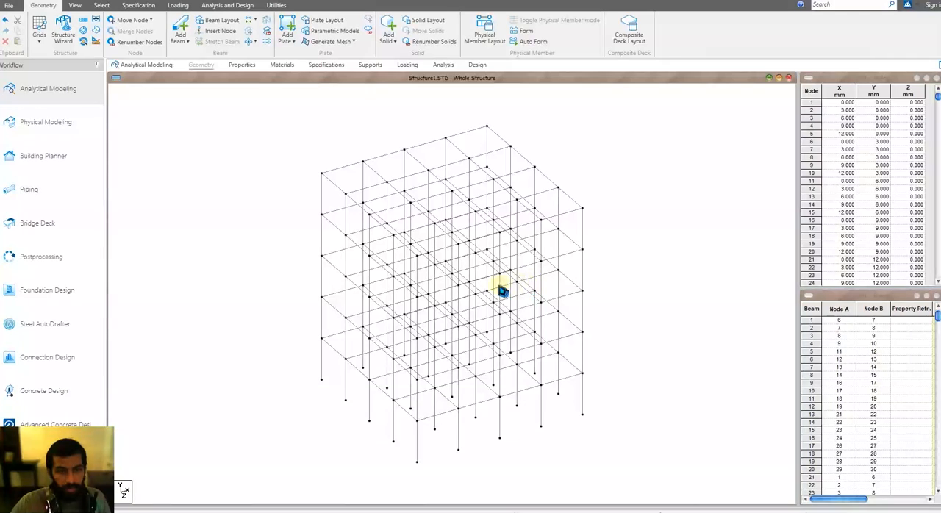
pyautogui.moveTo(556, 293); pyautogui.dragTo(571, 334, button='middle')
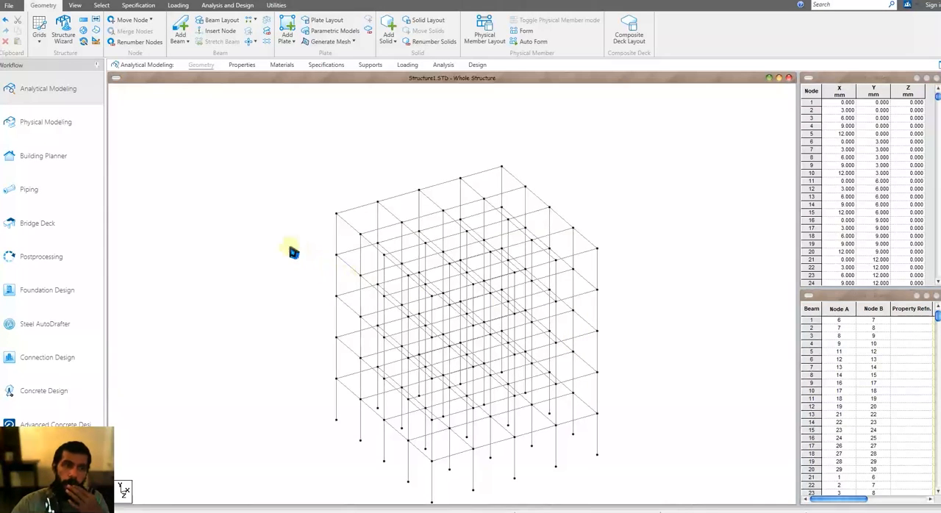
# Step: Define a rectangular concrete section with YD 0.6 m and ZD 0.23 m
pyautogui.click(279, 65)
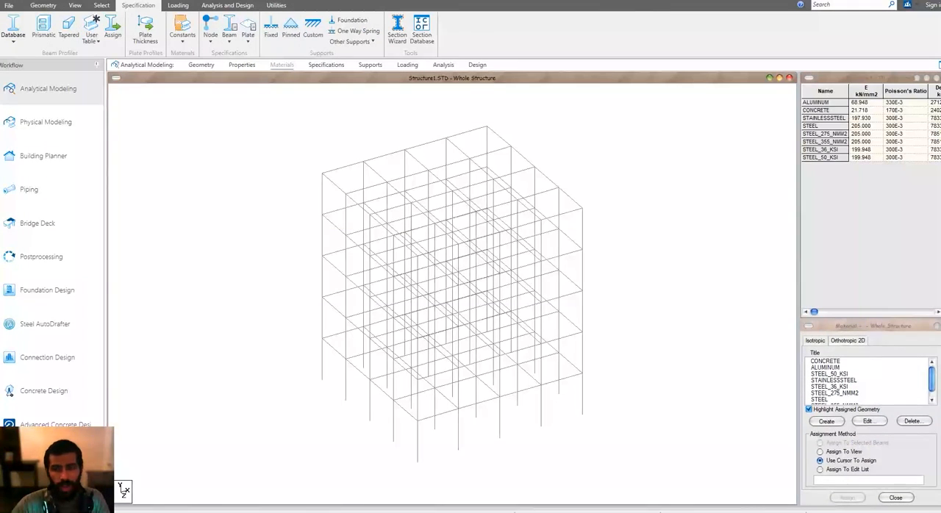
pyautogui.click(242, 65)
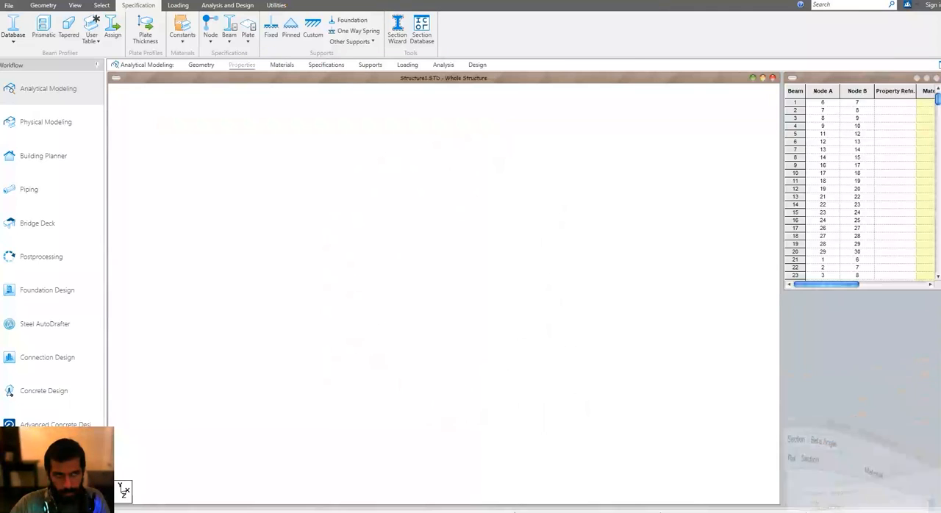
pyautogui.click(904, 420)
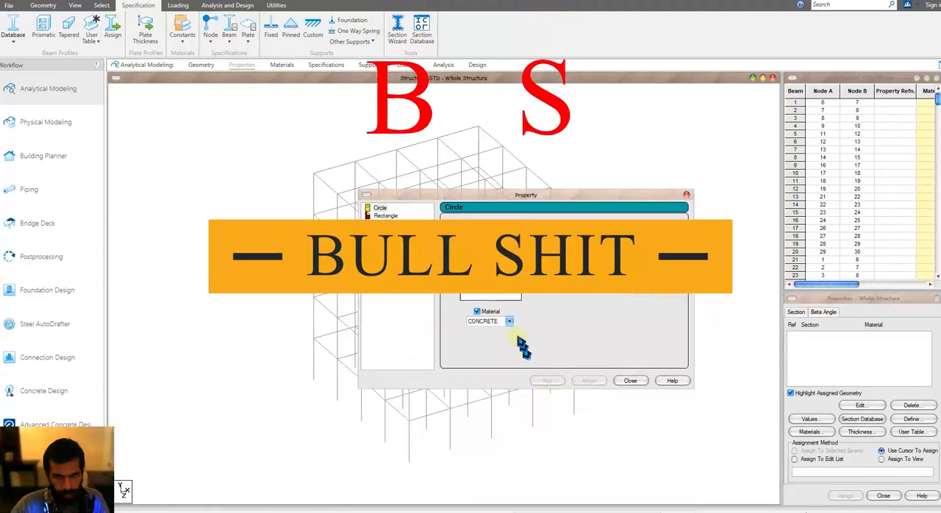
pyautogui.click(386, 216)
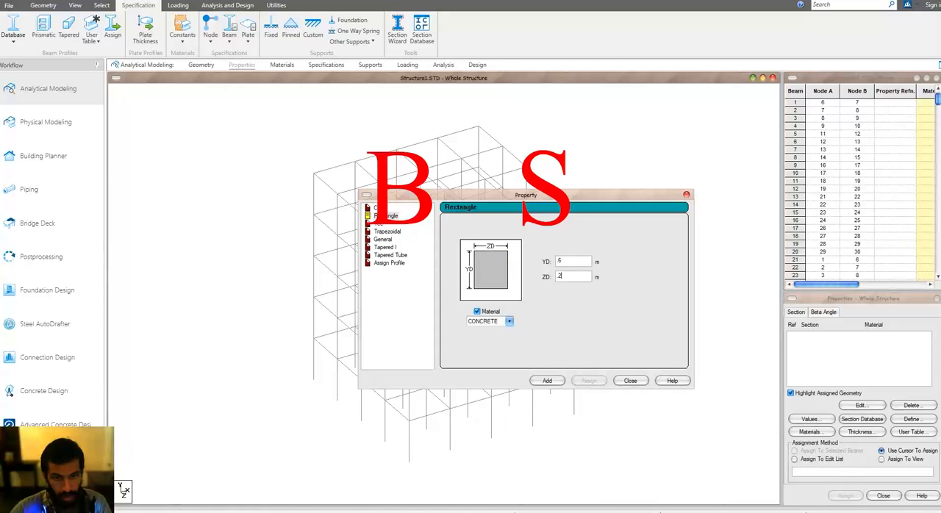
pyautogui.click(546, 380)
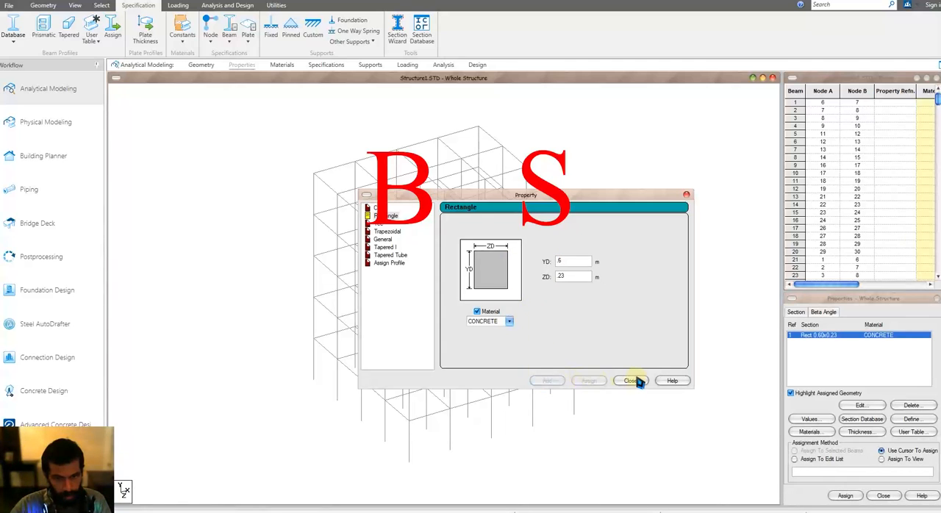
pyautogui.click(630, 380)
# Step: Assign the Rect 0.60x0.23 section to all members in the view
pyautogui.click(881, 459)
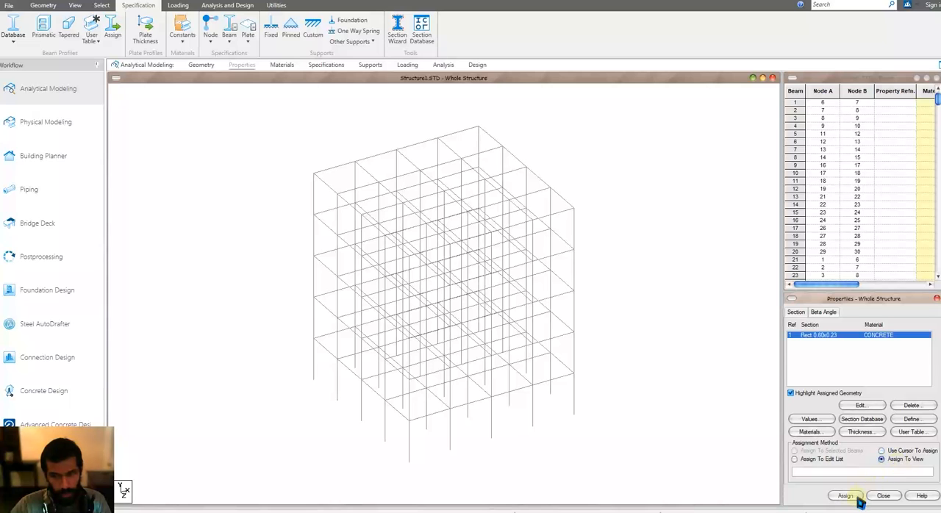
pyautogui.click(845, 496)
pyautogui.click(882, 427)
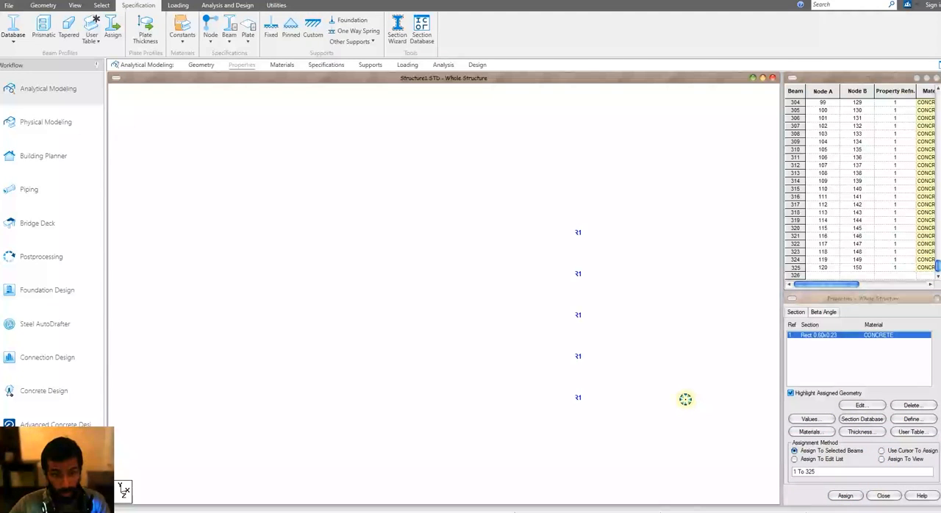
# Step: Select all column base nodes of the frame and assign a newly created fixed support to them
pyautogui.click(370, 65)
pyautogui.press('Up')
pyautogui.press('Up')
pyautogui.press('Up')
pyautogui.press('Up')
pyautogui.press('Up')
pyautogui.press('Up')
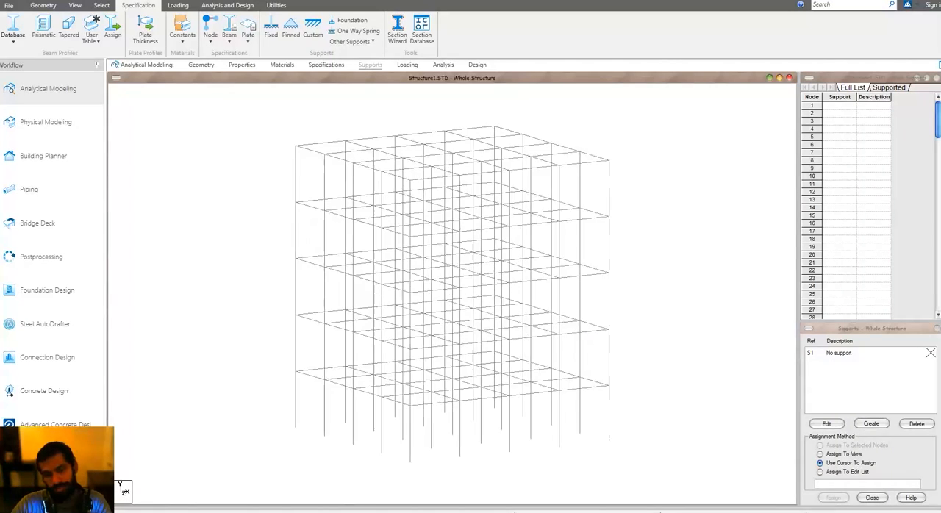
pyautogui.moveTo(678, 448); pyautogui.dragTo(234, 488)
pyautogui.click(871, 423)
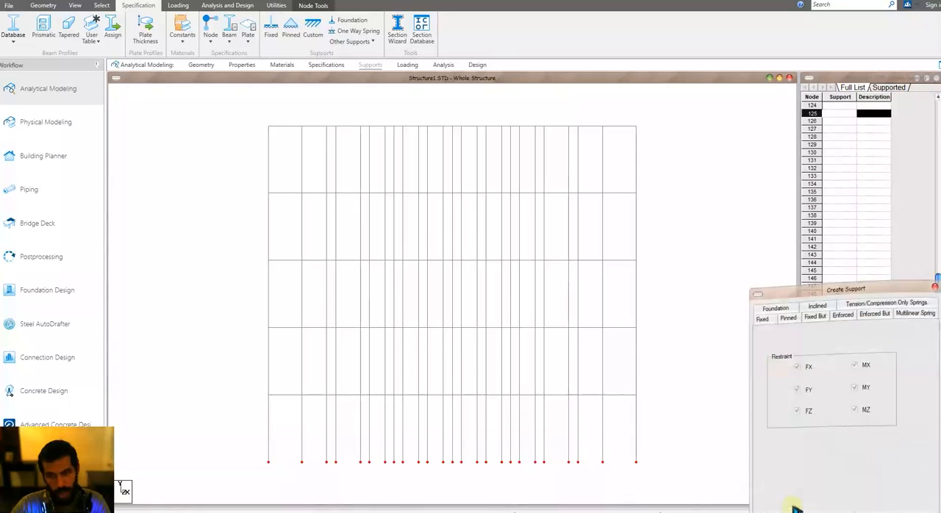
pyautogui.click(880, 505)
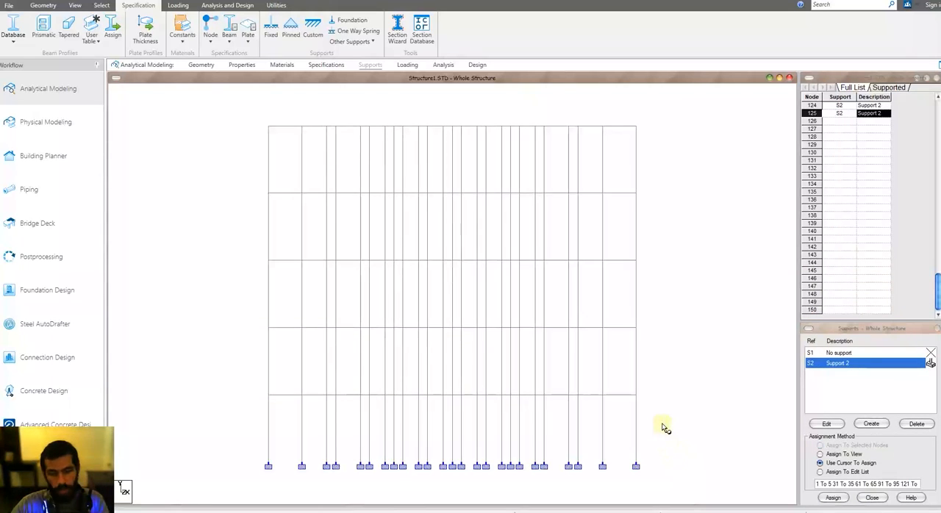
pyautogui.press('Down')
pyautogui.press('Down')
pyautogui.press('Down')
pyautogui.press('Down')
pyautogui.press('Down')
pyautogui.press('Down')
pyautogui.press('Down')
pyautogui.press('Down')
pyautogui.moveTo(662, 423)
pyautogui.mouseDown(button='middle')
pyautogui.moveTo(662, 441)
pyautogui.moveTo(650, 428)
pyautogui.mouseUp(button='middle')
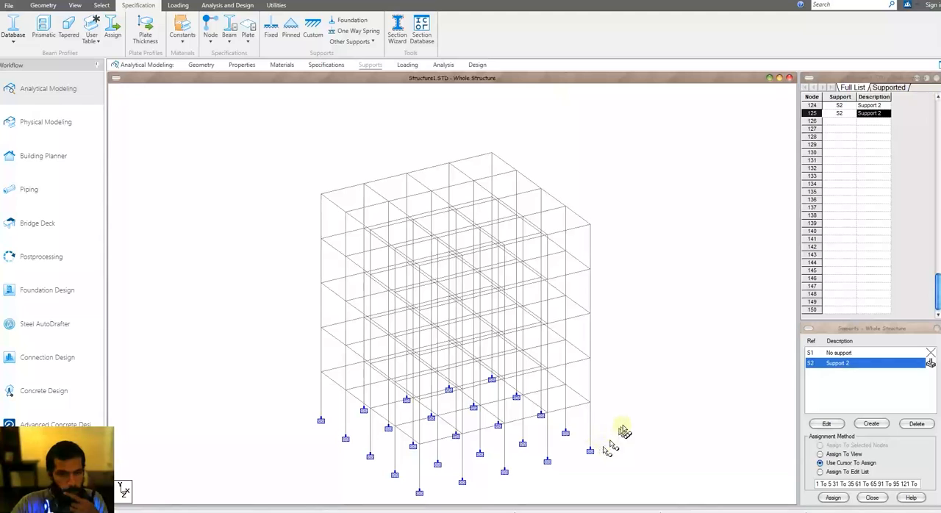
# Step: Add an Indian IS 1893-2016 seismic definition with generated parameters: zone 0.16, response reduction factor 2.5, importance factor 1, structure type 1, damping 0.05
pyautogui.click(408, 65)
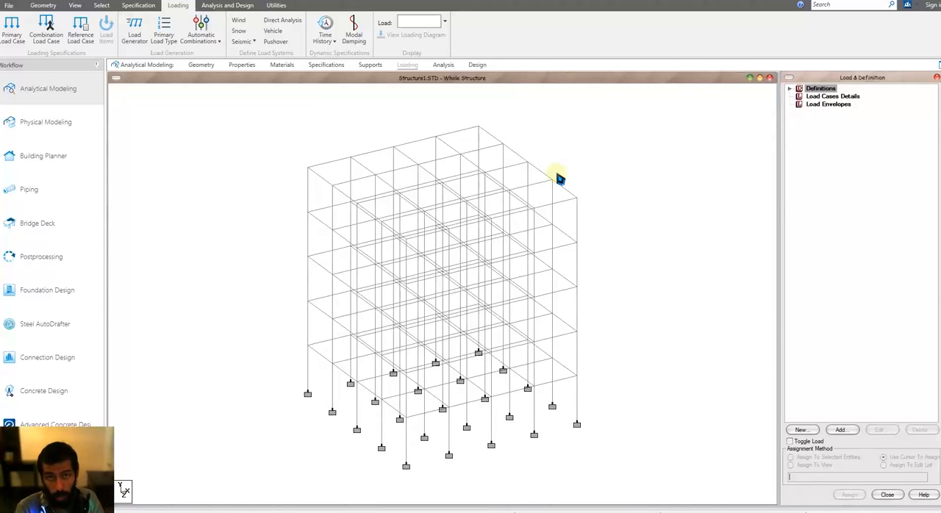
pyautogui.click(790, 90)
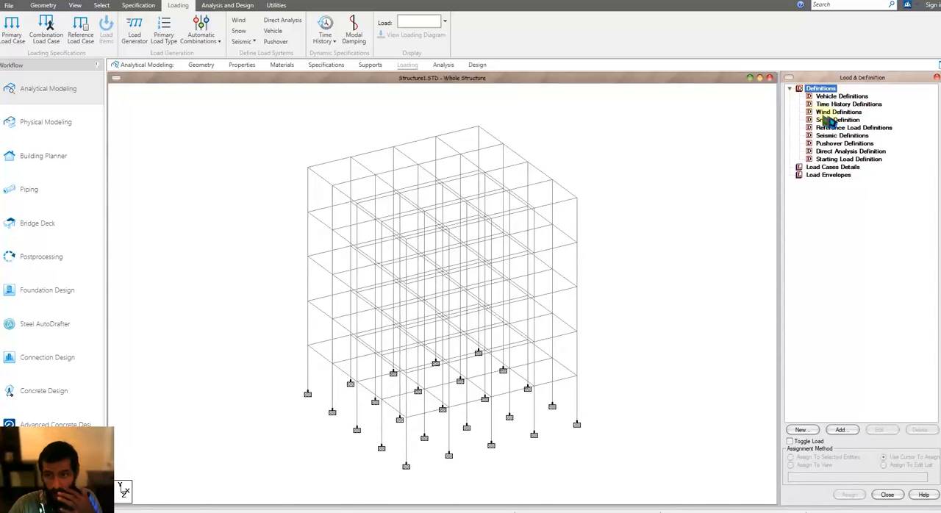
pyautogui.click(841, 136)
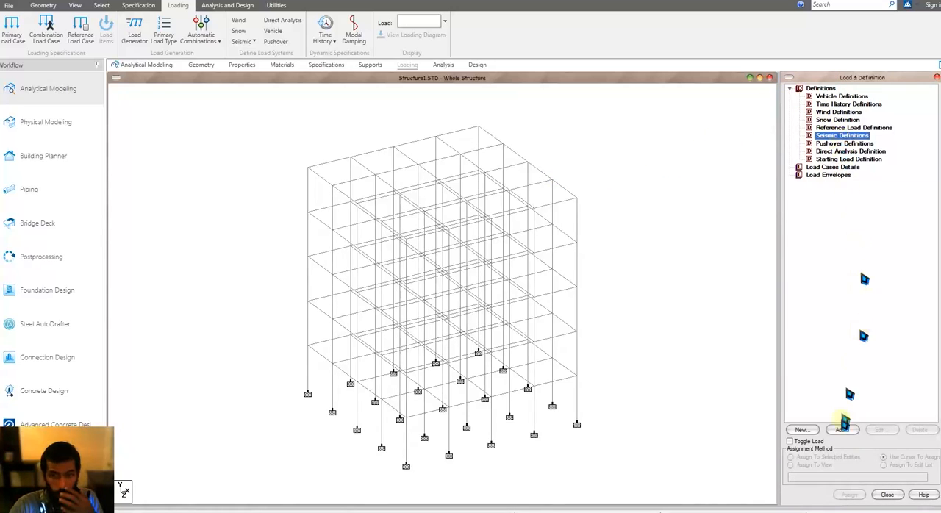
pyautogui.click(840, 433)
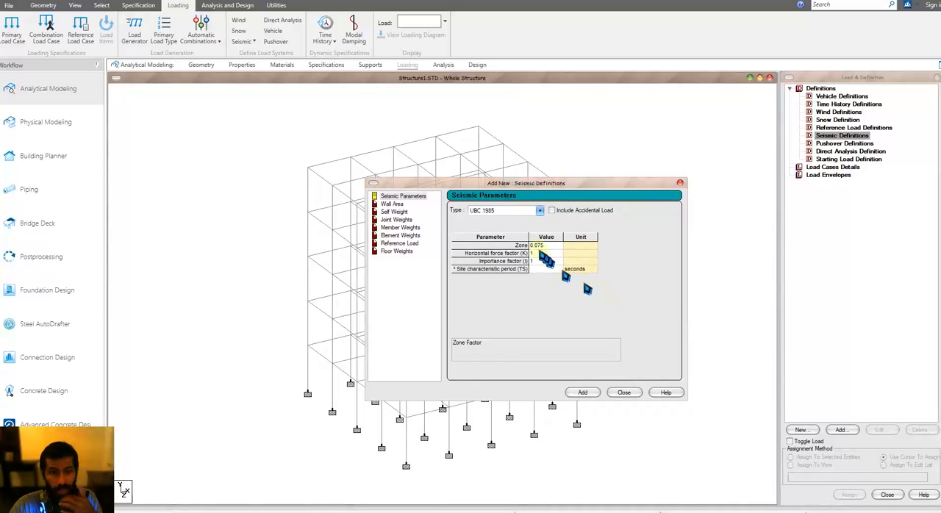
pyautogui.click(500, 212)
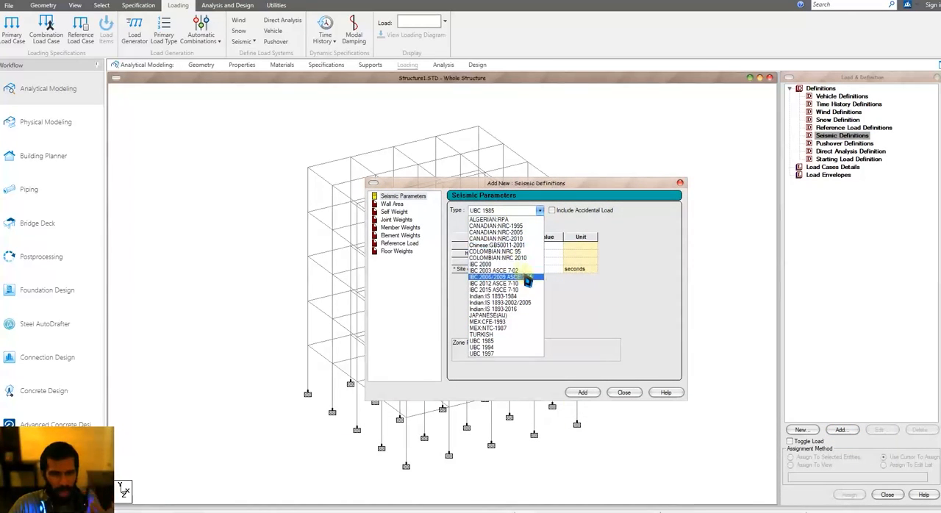
pyautogui.click(506, 309)
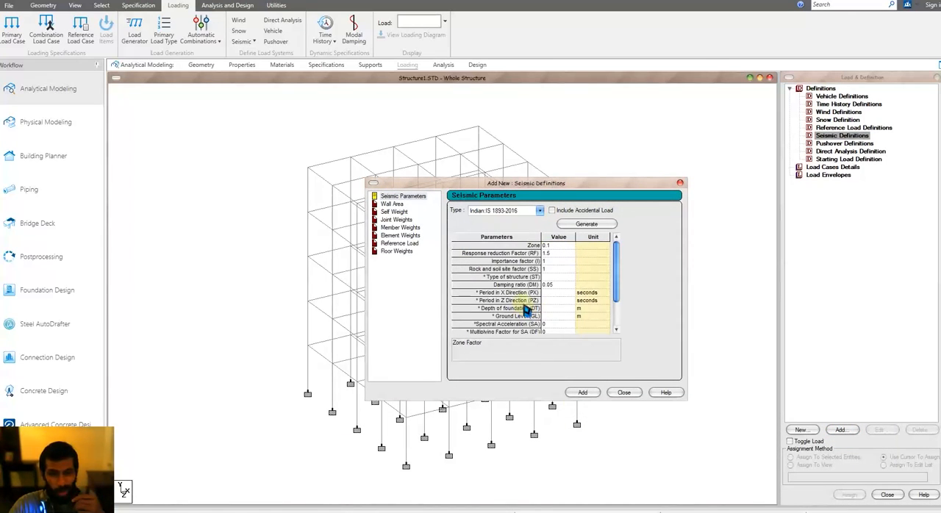
pyautogui.click(560, 224)
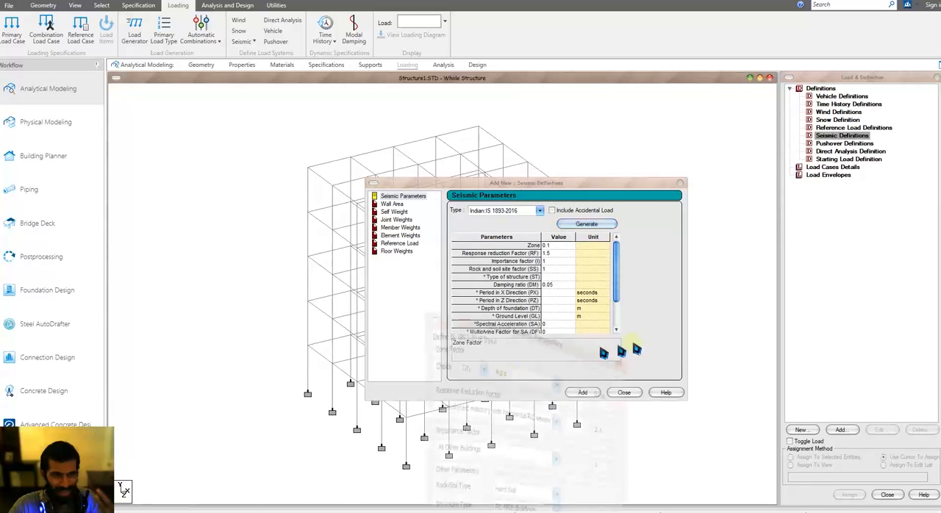
pyautogui.click(507, 377)
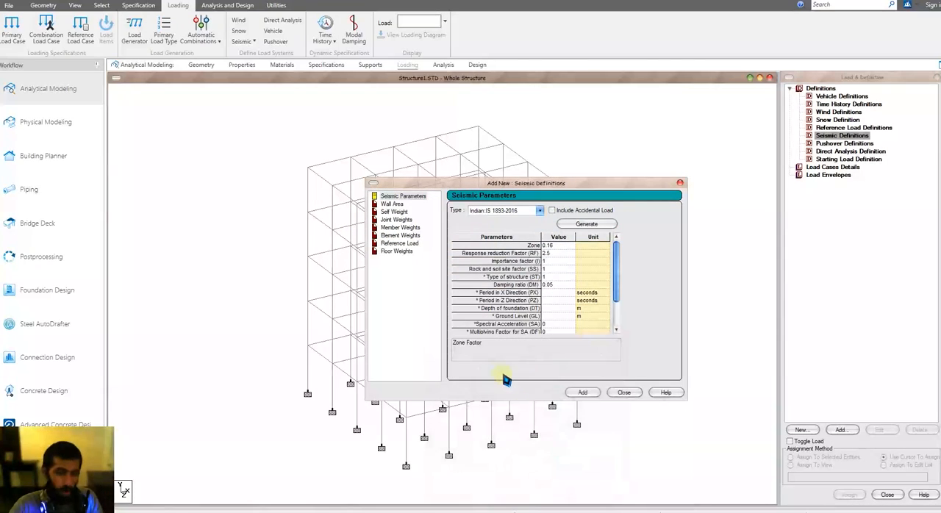
pyautogui.click(582, 391)
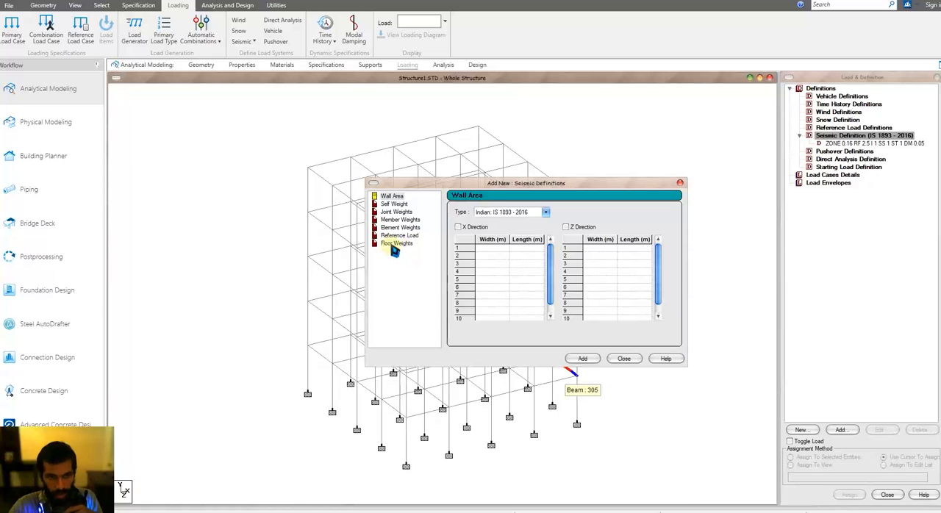
# Step: Add a self weight with factor 1 to the seismic definition
pyautogui.click(397, 243)
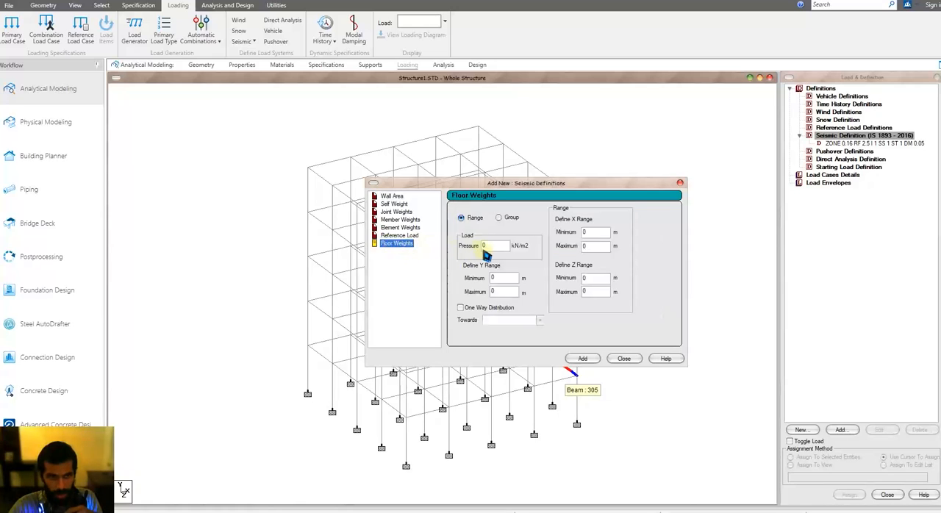
pyautogui.click(393, 204)
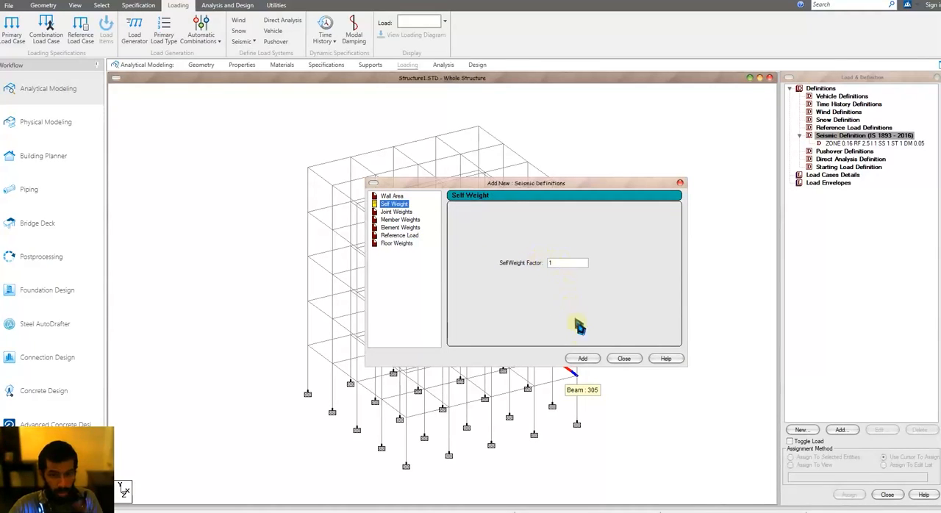
pyautogui.click(581, 358)
pyautogui.click(624, 358)
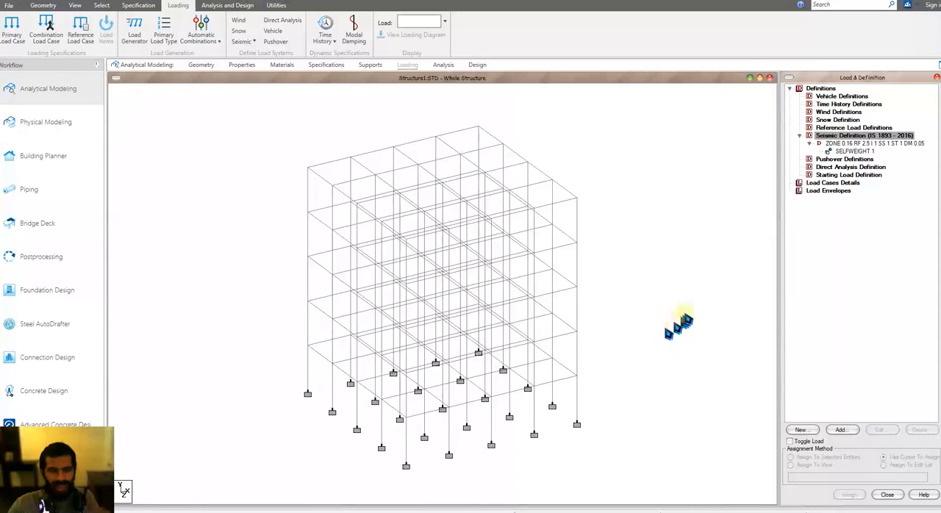
# Step: Create primary load case 1 with loading type Dead, titled LOAD CASE 1
pyautogui.click(819, 184)
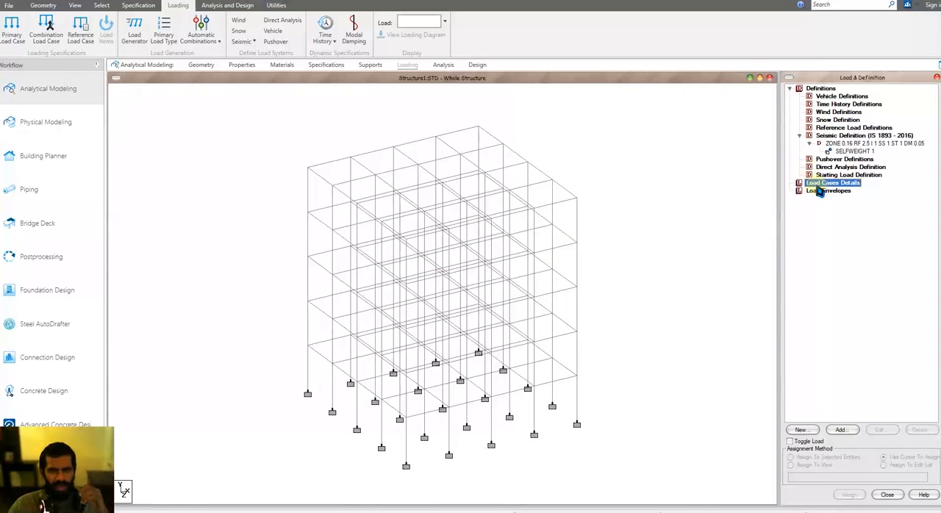
pyautogui.click(840, 429)
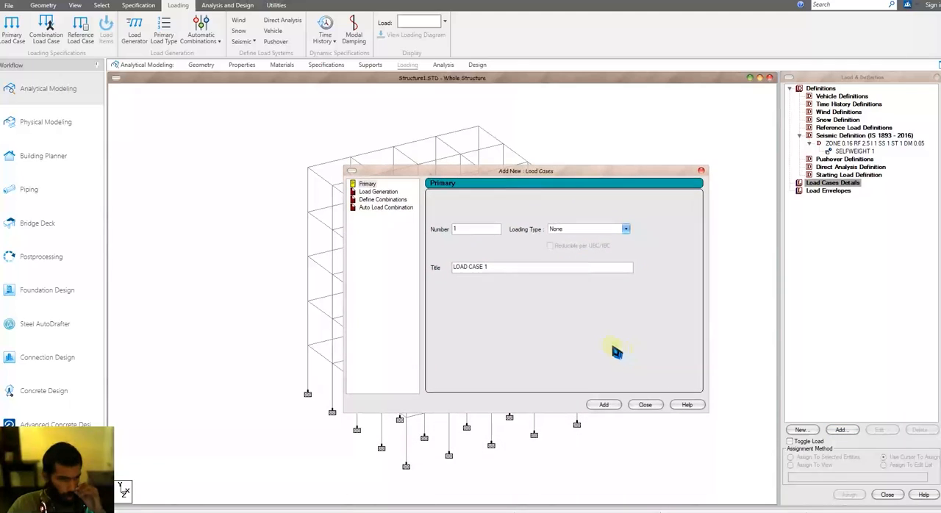
pyautogui.click(566, 231)
pyautogui.click(566, 239)
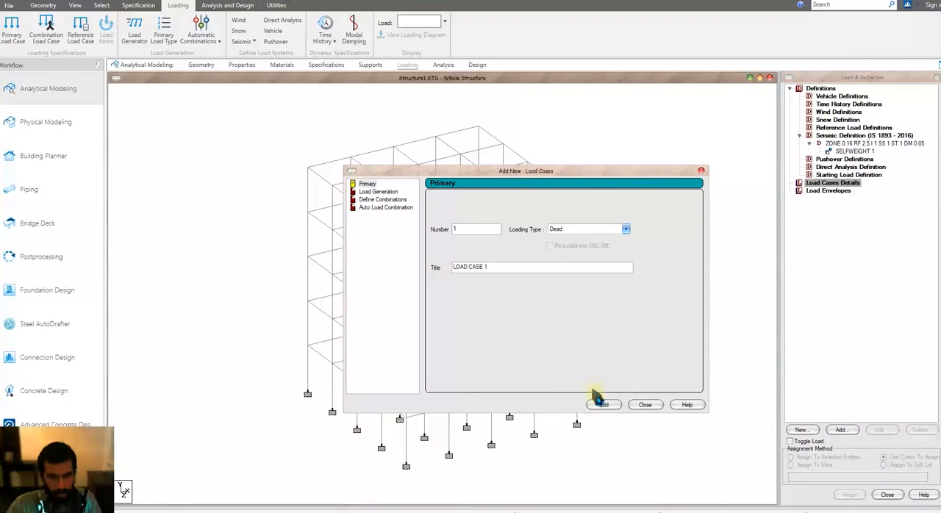
pyautogui.click(604, 404)
# Step: Create primary load case 2 with loading type Live, titled LOAD CASE 2
pyautogui.click(582, 233)
pyautogui.click(565, 246)
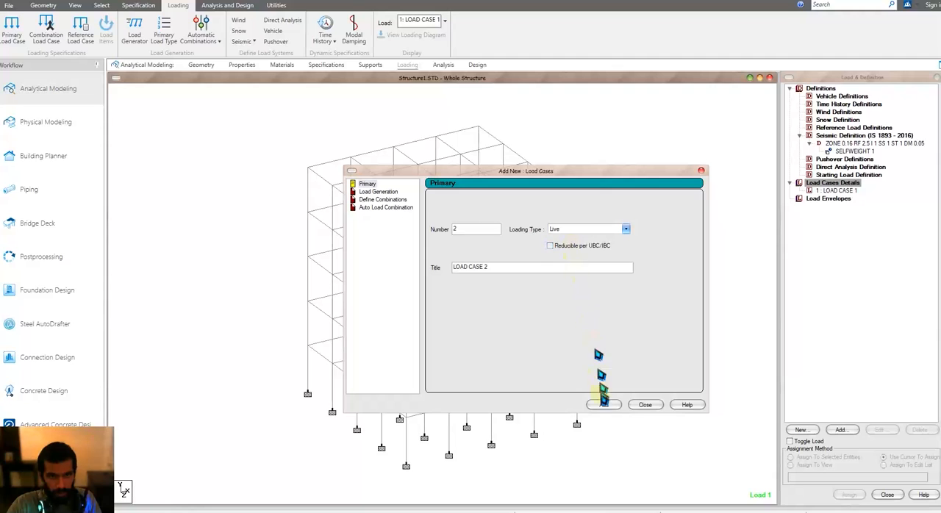
pyautogui.click(603, 404)
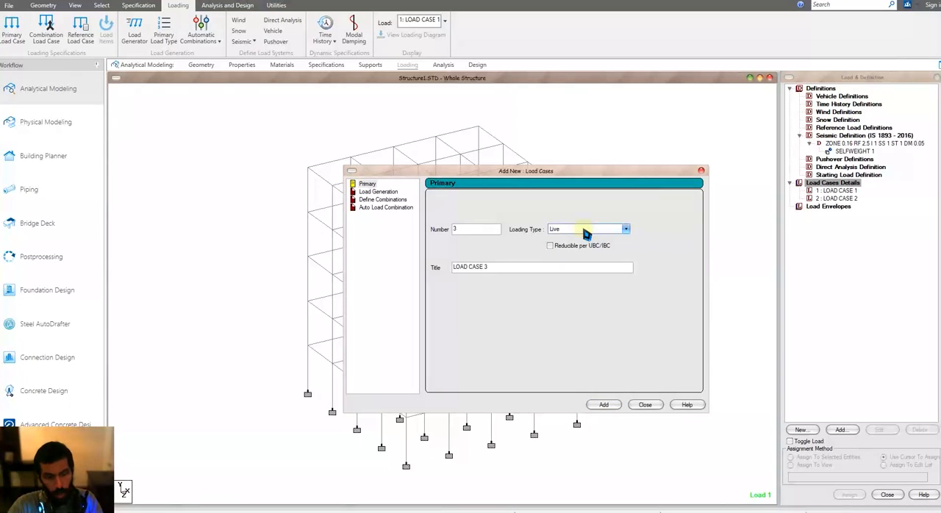
# Step: Create primary load case 3 with loading type Seismic, titled LOAD CASE 3
pyautogui.scroll(-3, 586, 232)
pyautogui.click(604, 407)
pyautogui.click(638, 407)
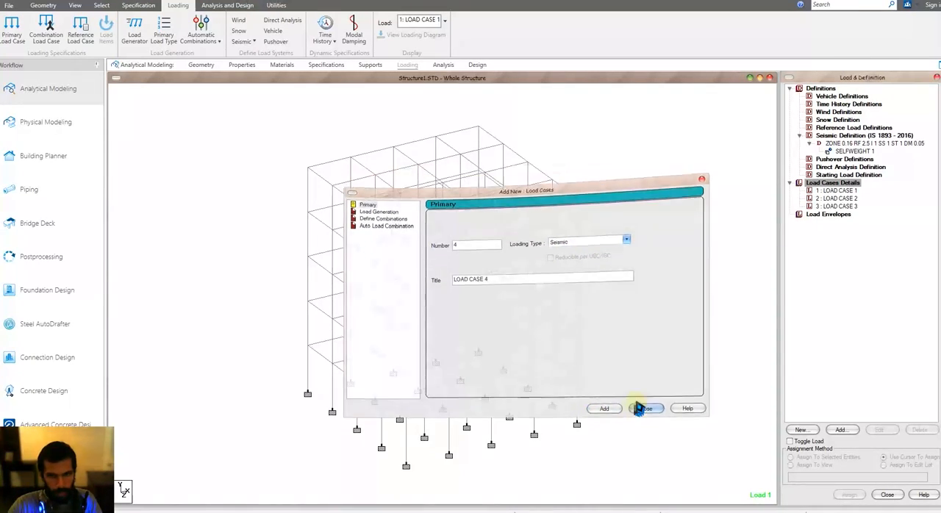
# Step: Add a Global Y floor load of -3 kN/m2 to load case 1 over a Y range of 0 to 20 m
pyautogui.click(836, 190)
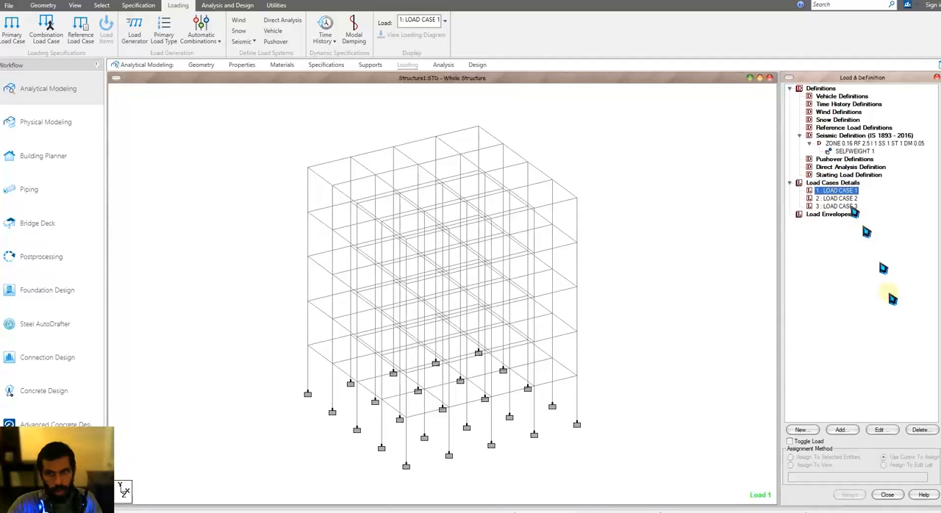
pyautogui.click(842, 430)
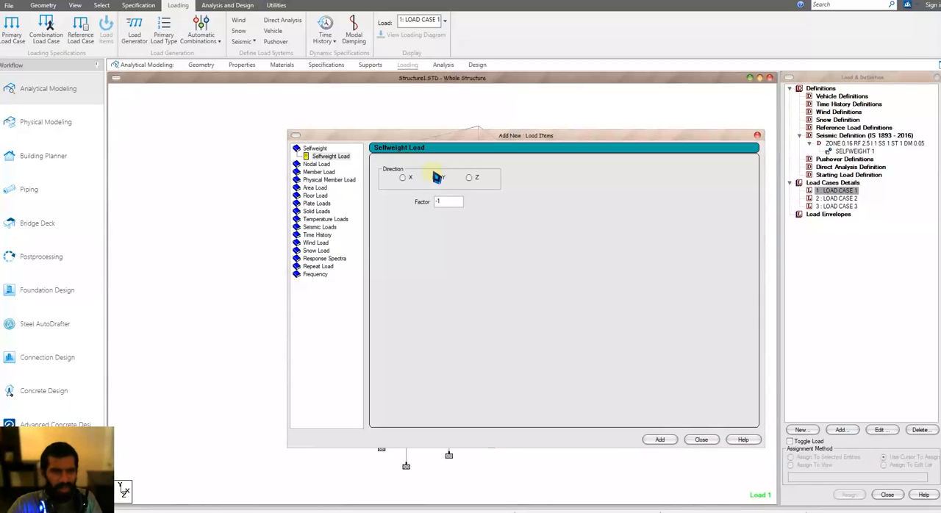
pyautogui.click(316, 189)
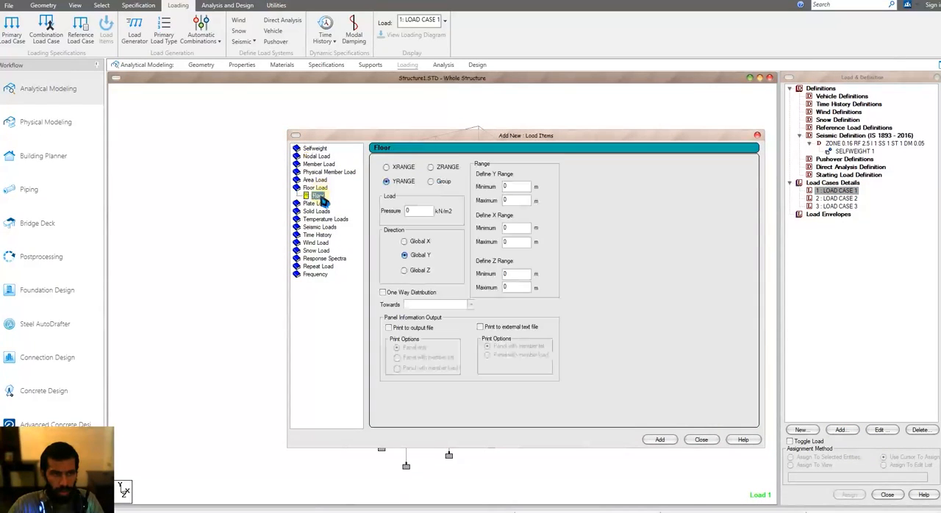
pyautogui.doubleClick(427, 211)
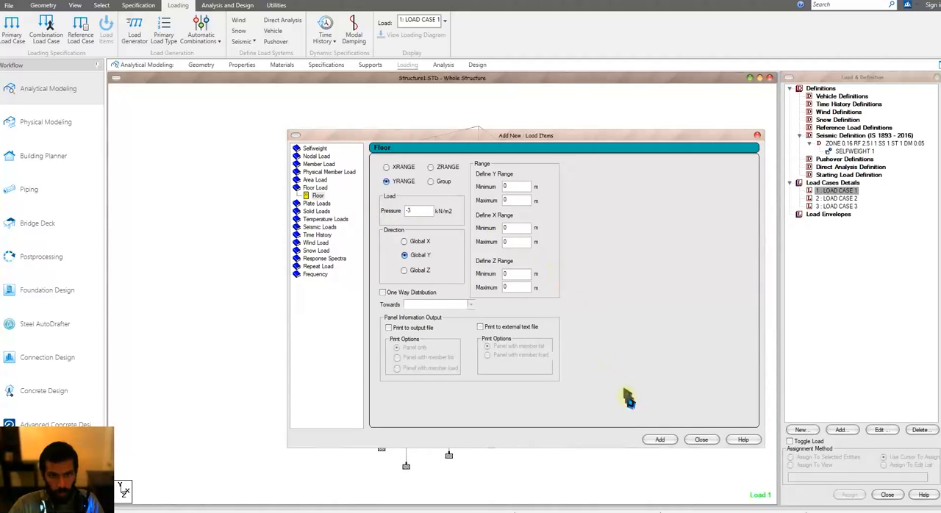
pyautogui.doubleClick(514, 201)
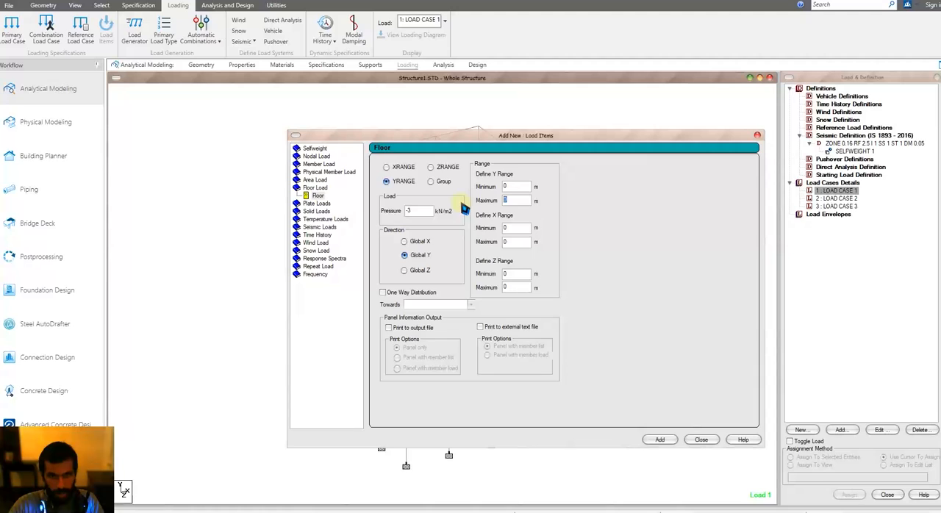
pyautogui.click(659, 439)
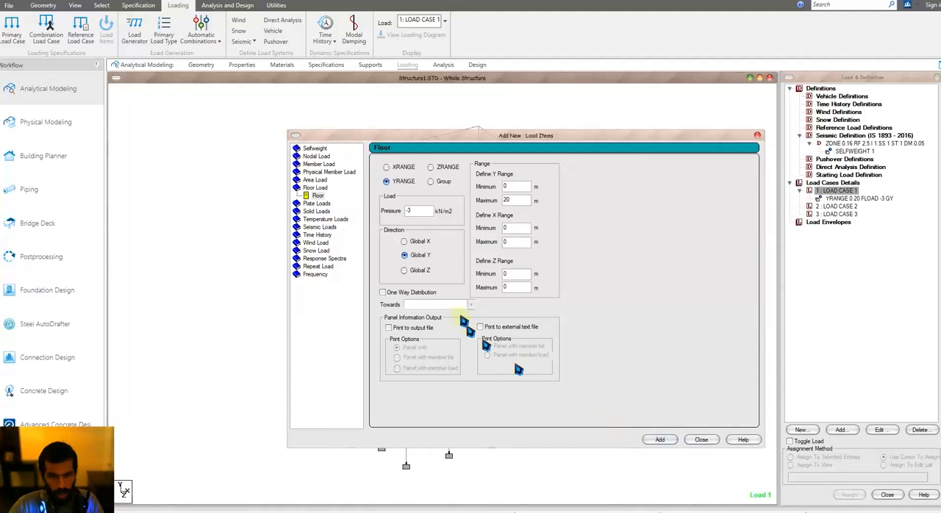
# Step: Add a Global Y floor load of -4 kN/m2 over Y range 0 to 30 m to load case 2, and display both floor loads
pyautogui.click(844, 207)
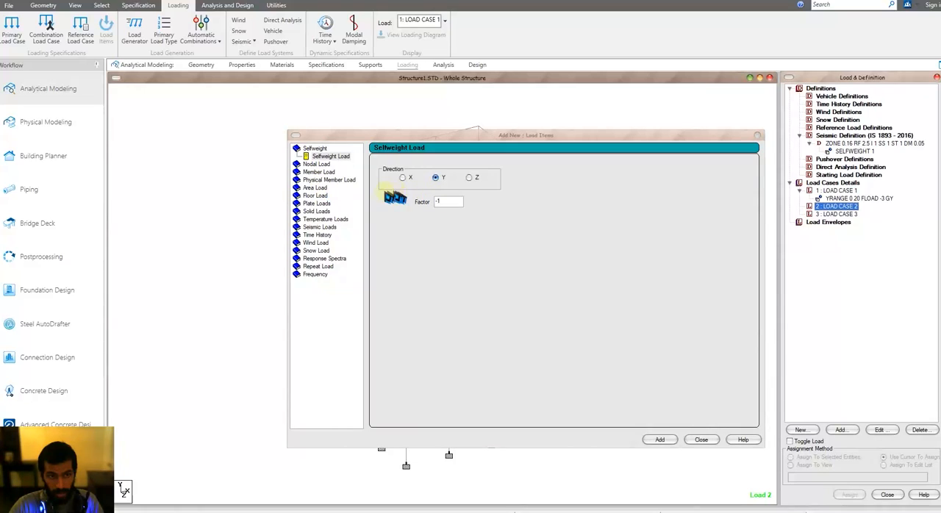
pyautogui.click(315, 195)
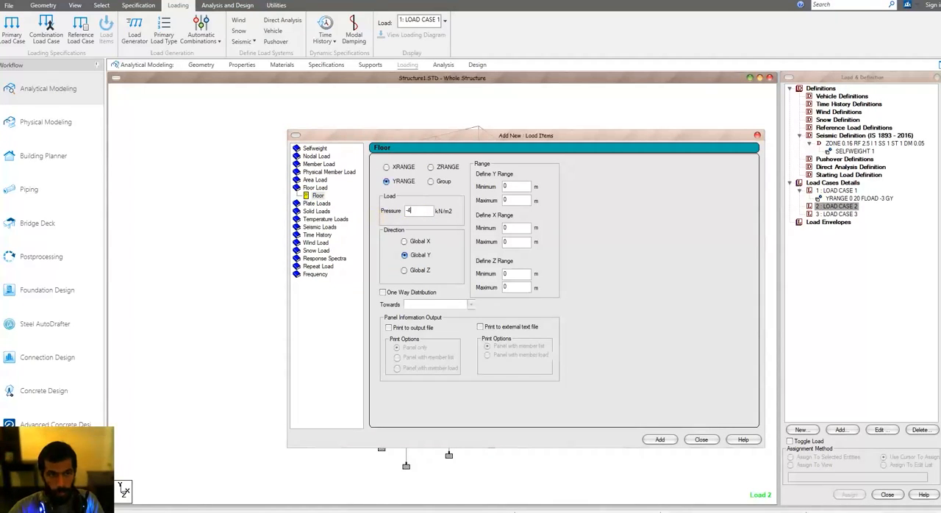
pyautogui.click(509, 200)
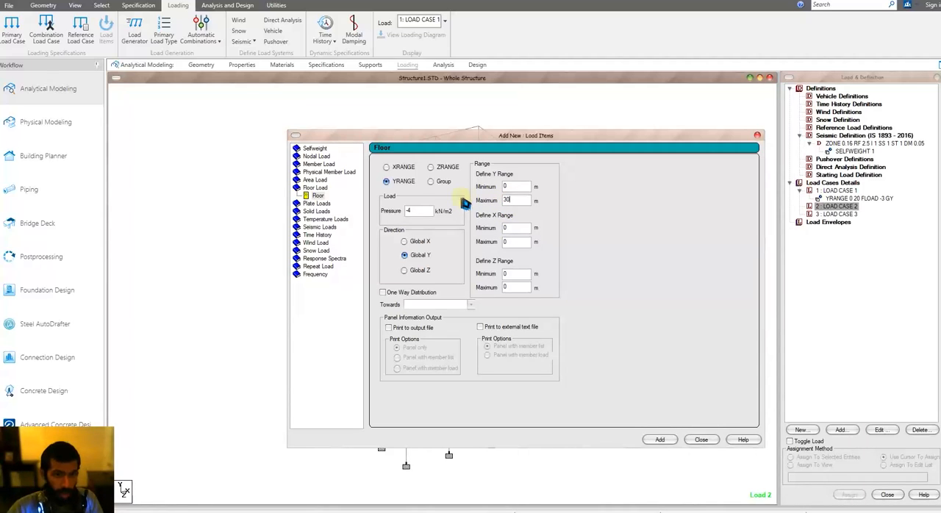
pyautogui.click(657, 440)
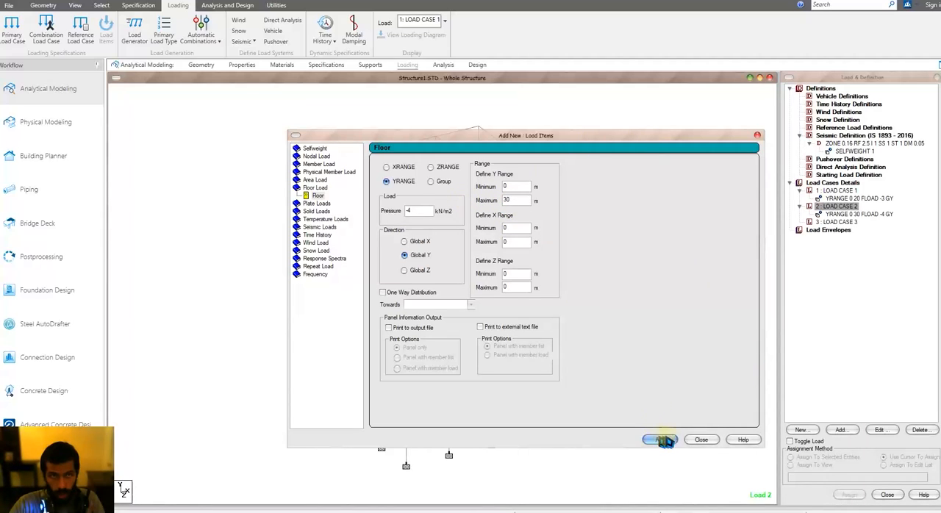
pyautogui.click(701, 439)
pyautogui.click(866, 199)
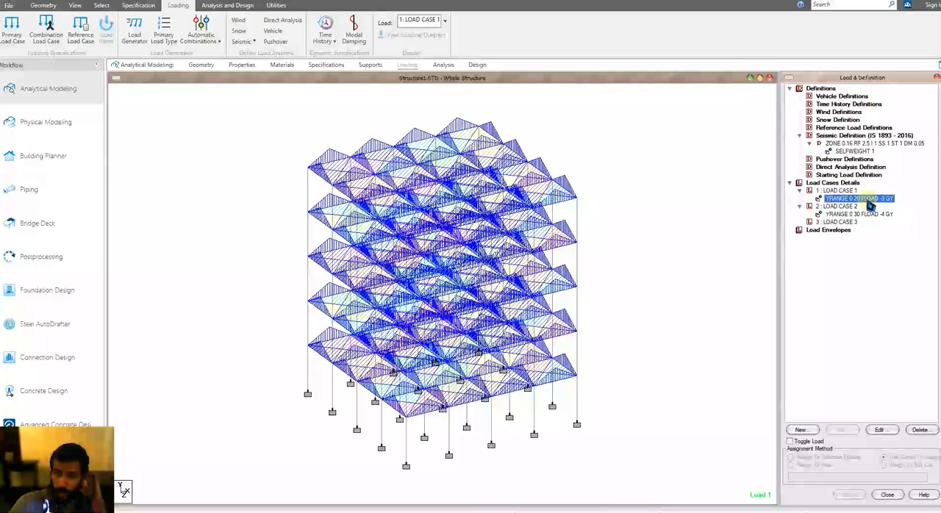
pyautogui.click(867, 214)
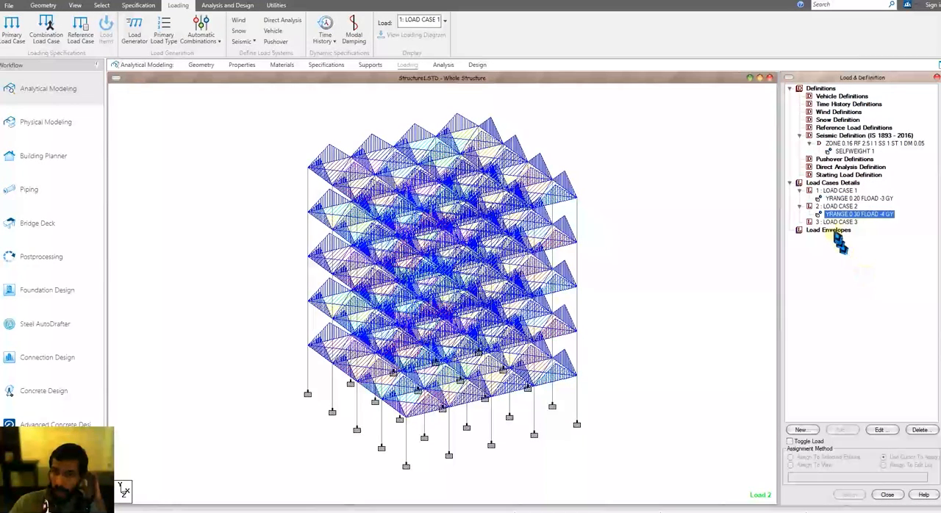
# Step: Add a seismic load in the X direction with factor 1 to load case 3
pyautogui.click(836, 221)
pyautogui.click(840, 430)
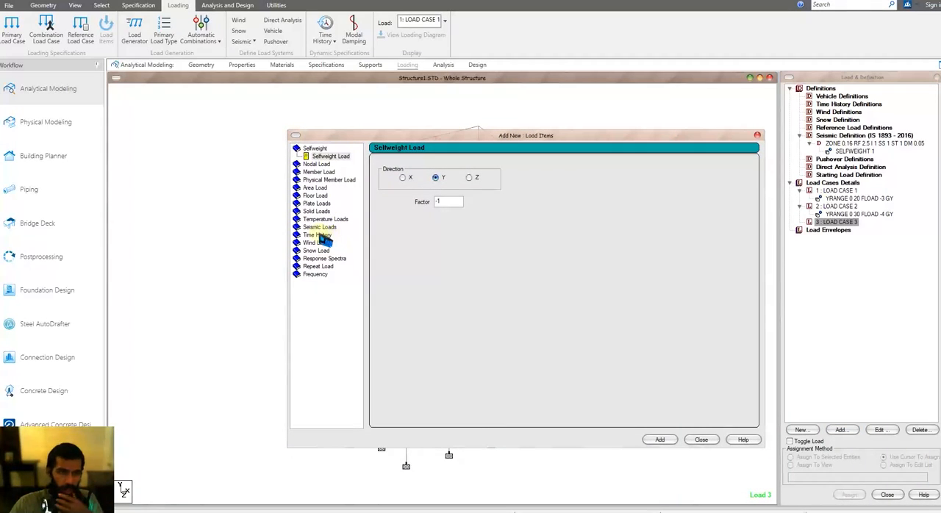
pyautogui.click(319, 227)
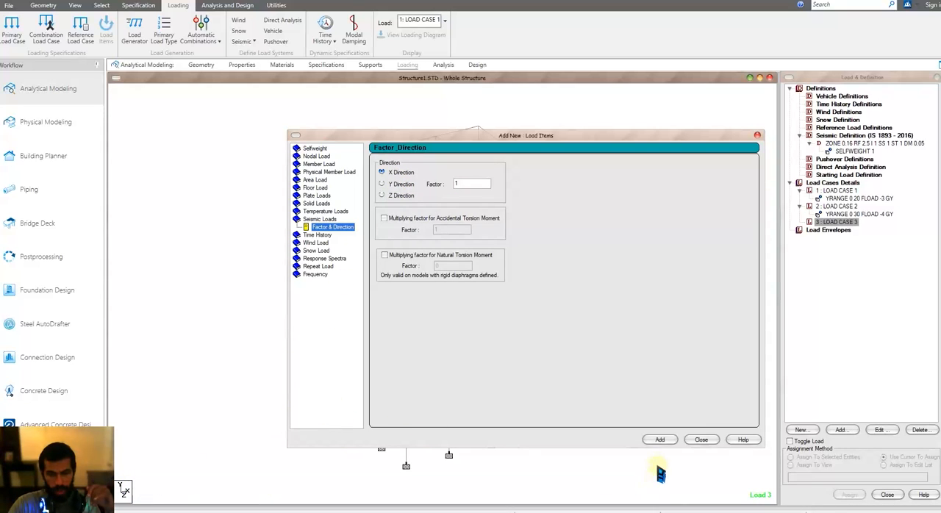
pyautogui.click(660, 441)
pyautogui.click(701, 439)
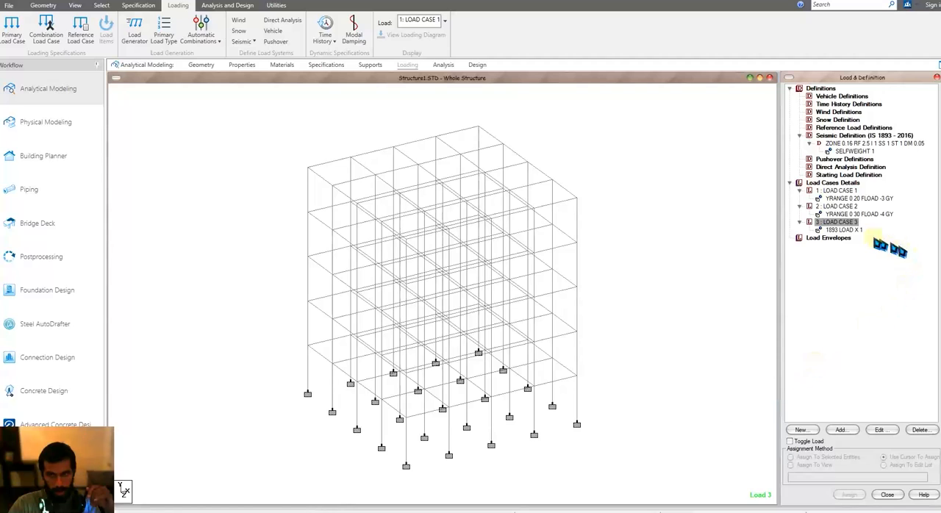
pyautogui.click(845, 231)
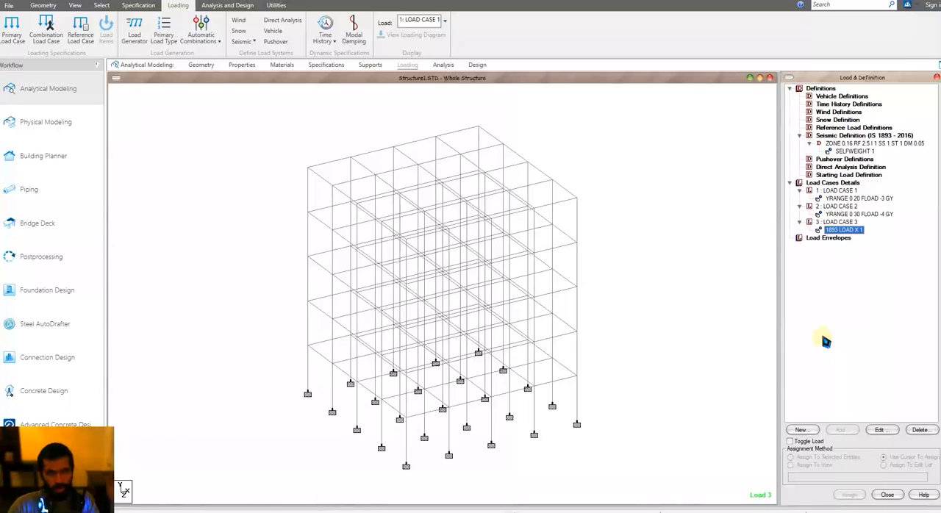
pyautogui.click(656, 214)
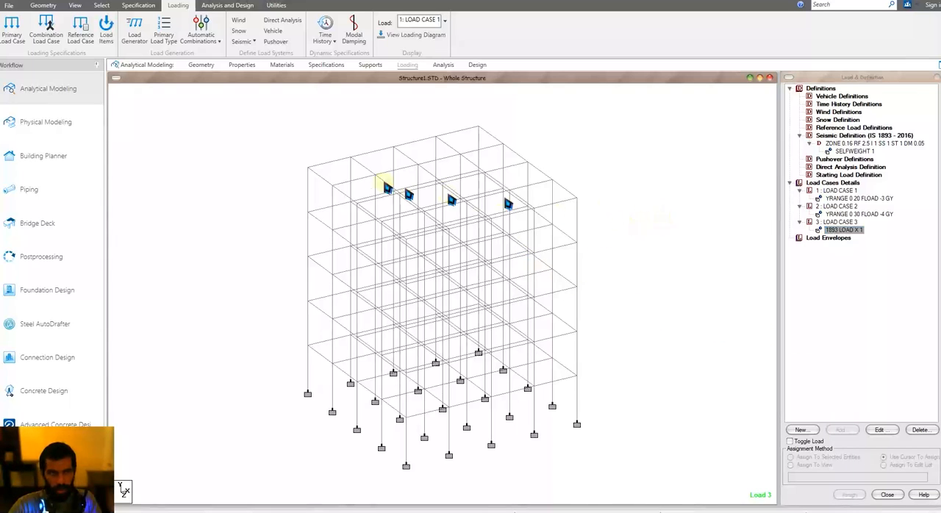
# Step: Add a Perform Analysis command with the No Print option to the analysis commands
pyautogui.click(229, 6)
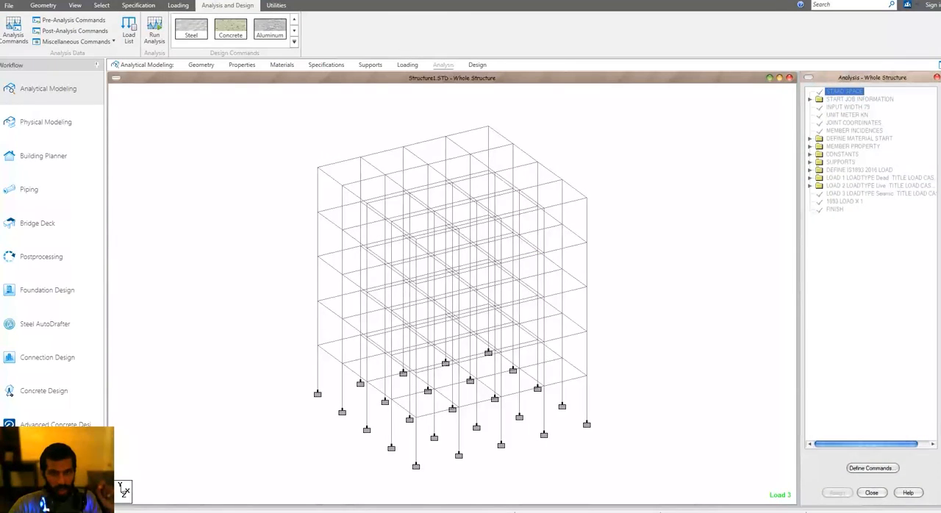
pyautogui.click(870, 467)
pyautogui.click(499, 405)
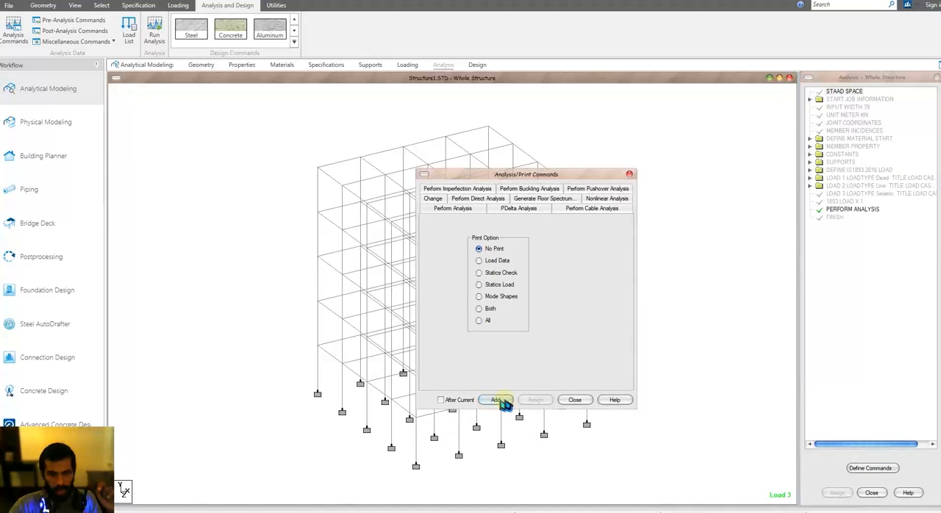
pyautogui.click(574, 405)
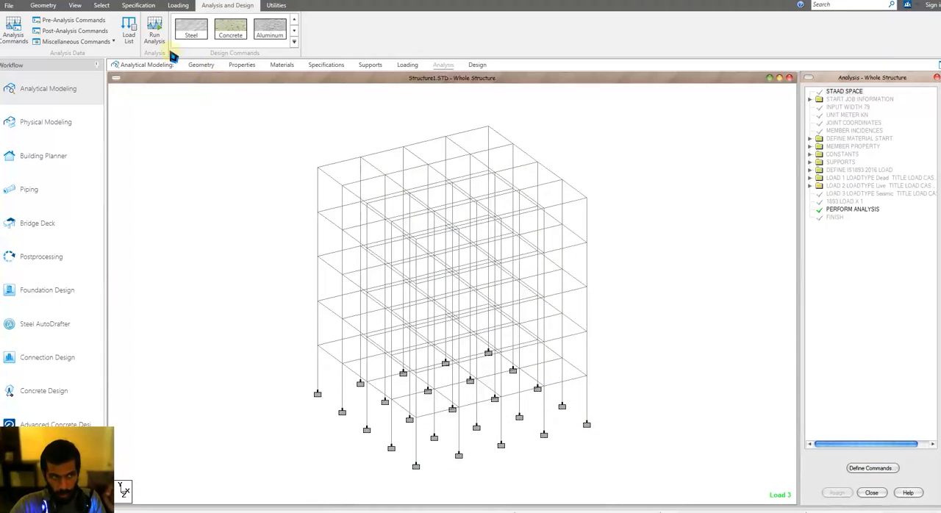
# Step: Run the analysis on the structure and open its output file
pyautogui.click(154, 31)
pyautogui.click(466, 306)
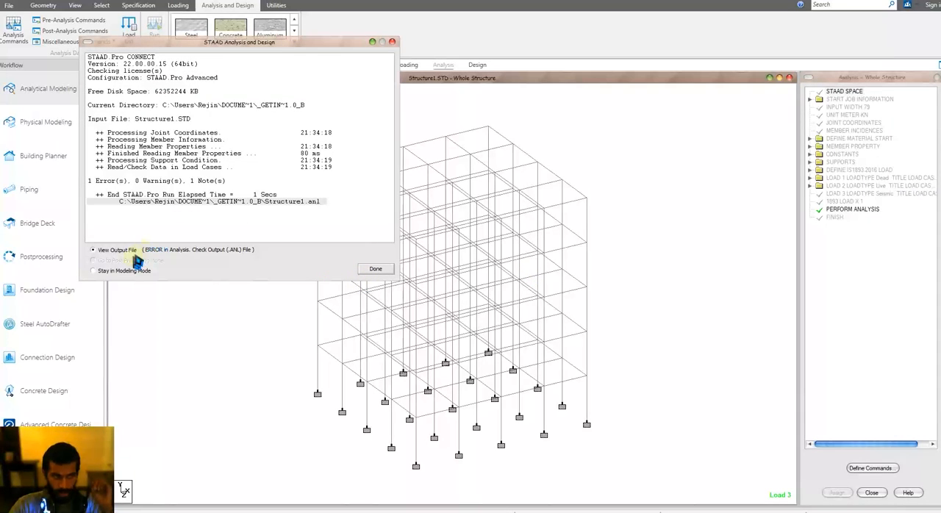
pyautogui.click(378, 270)
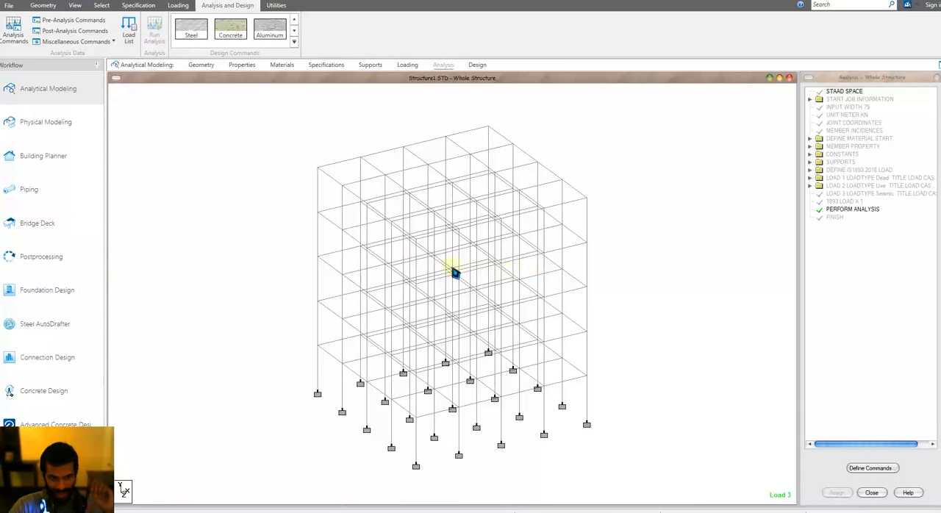
pyautogui.moveTo(351, 511)
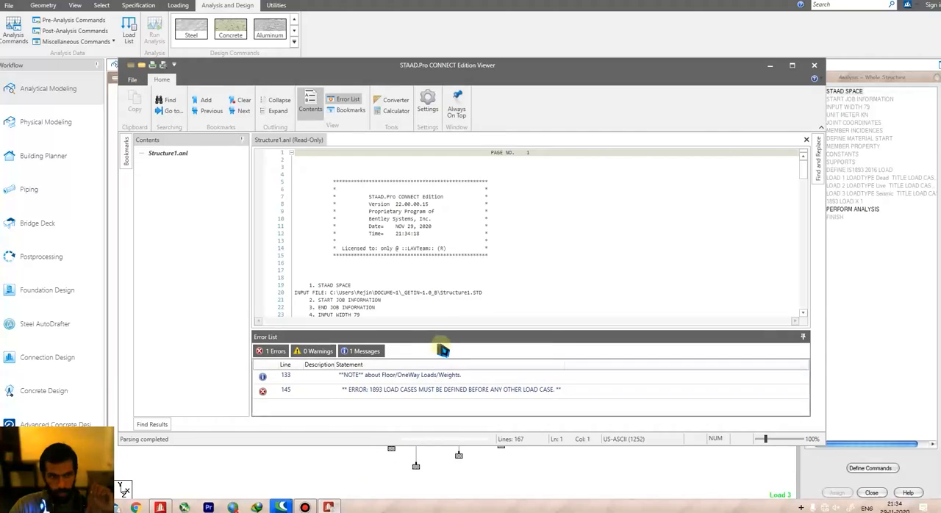
# Step: Examine the reported error and the load case commands before it in the analysis output, and close the output file
pyautogui.click(452, 390)
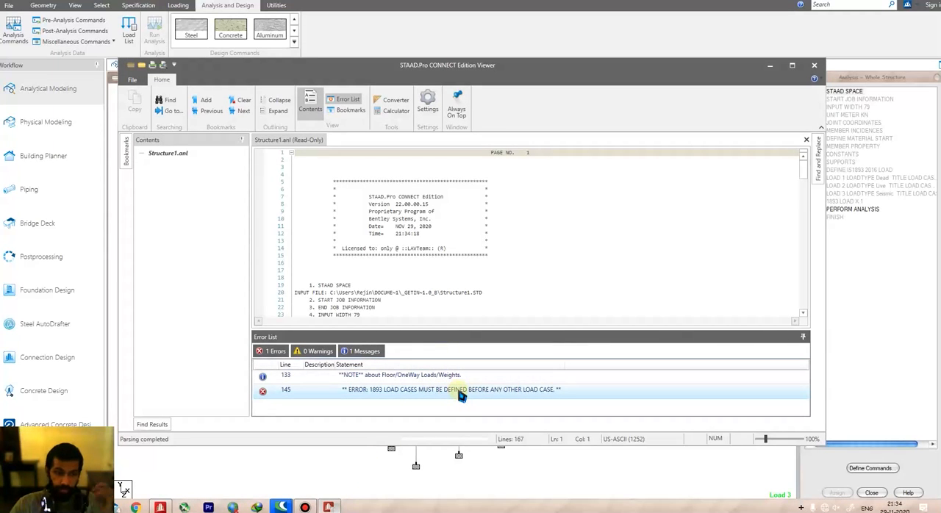
pyautogui.doubleClick(459, 392)
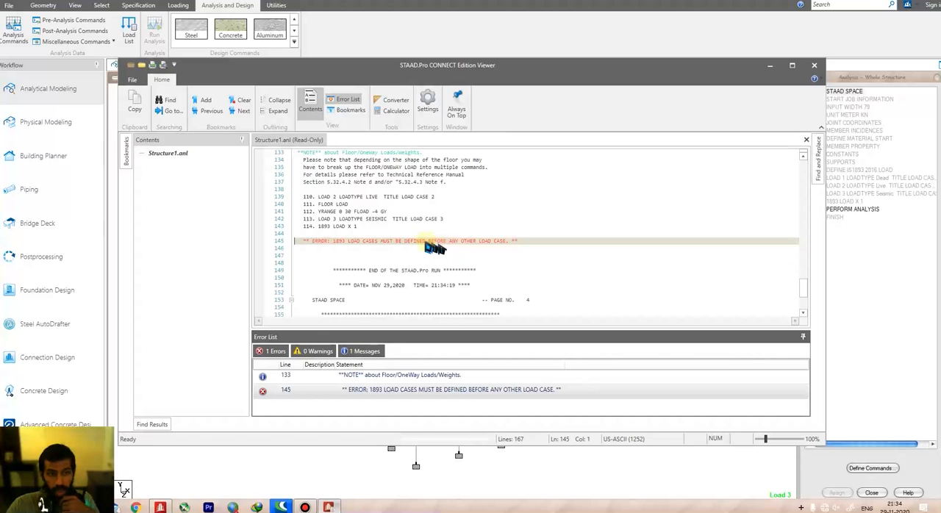
pyautogui.moveTo(301, 243); pyautogui.dragTo(408, 251)
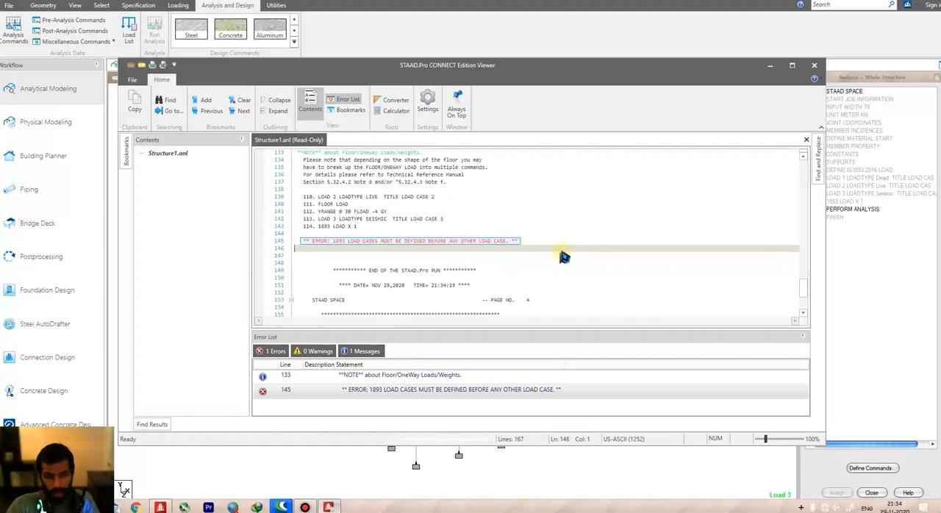
pyautogui.click(500, 236)
pyautogui.keyDown('ctrl'); pyautogui.scroll(10, 441, 248); pyautogui.keyUp('ctrl')
pyautogui.scroll(-2, 439, 248)
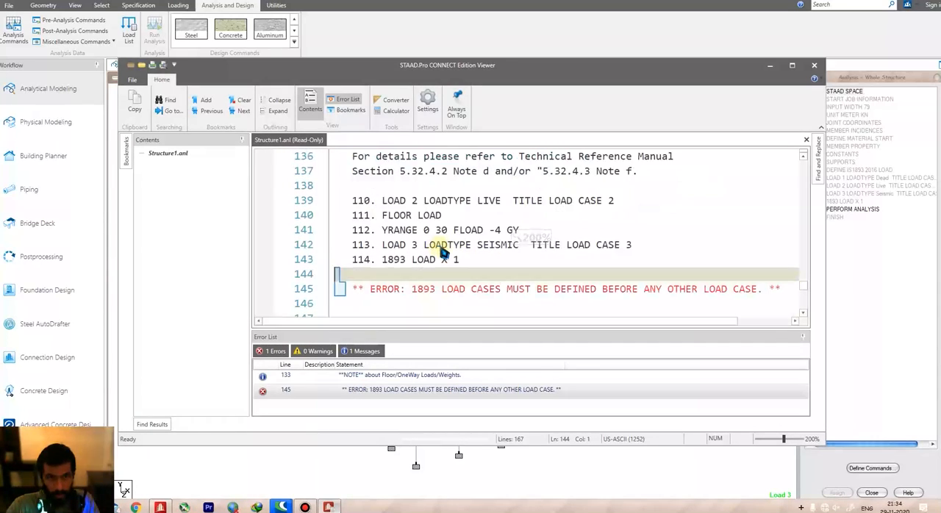
pyautogui.moveTo(403, 245); pyautogui.dragTo(763, 252)
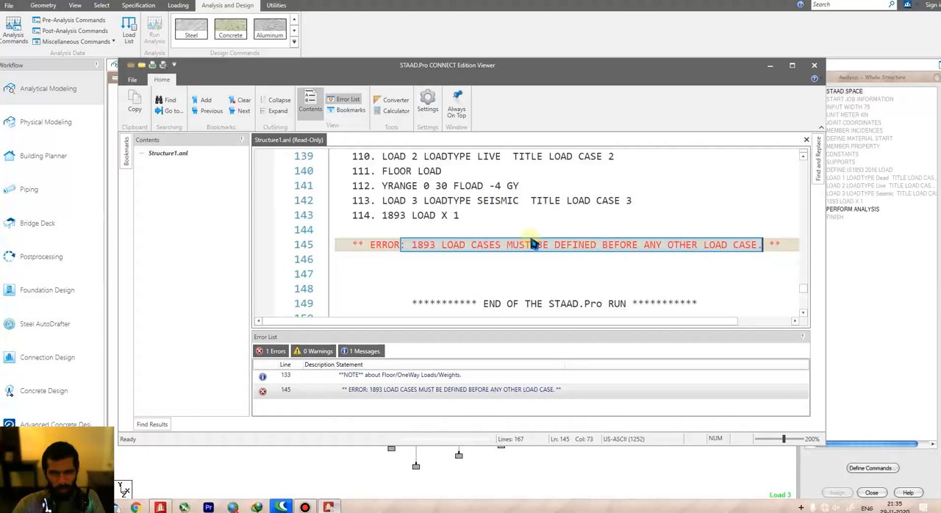
pyautogui.scroll(-2, 599, 250)
pyautogui.scroll(-4, 601, 252)
pyautogui.scroll(7, 608, 260)
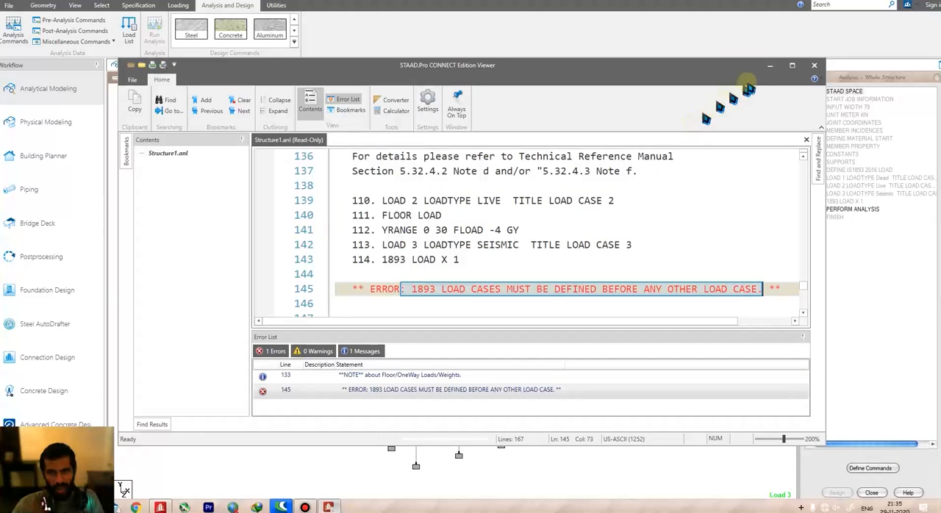
pyautogui.click(813, 65)
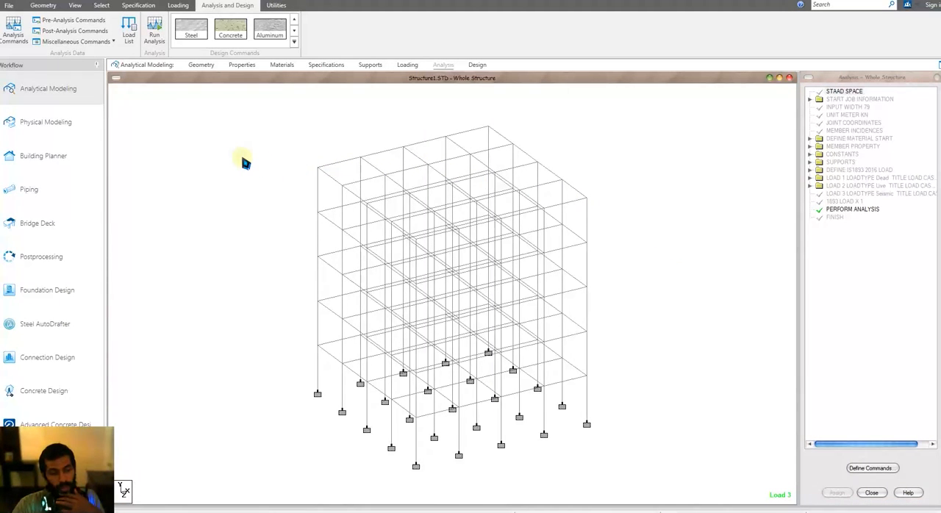
# Step: Check the order of the seismic, dead and live load cases in the model's analysis command list
pyautogui.click(274, 6)
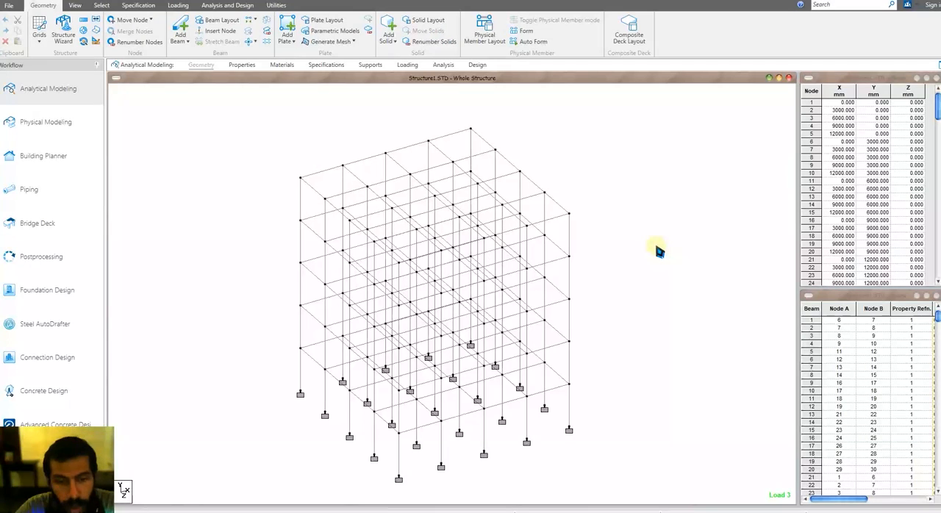
pyautogui.moveTo(660, 251); pyautogui.dragTo(627, 247, button='middle')
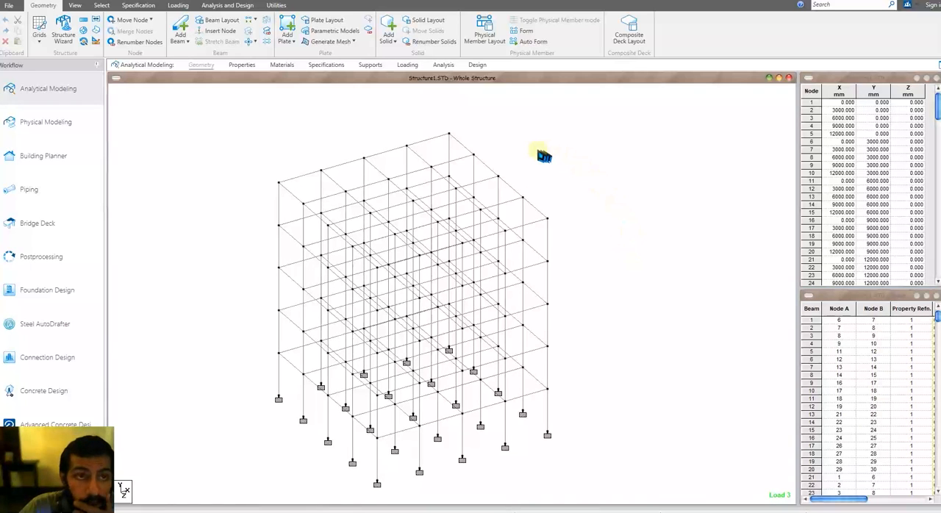
pyautogui.click(223, 8)
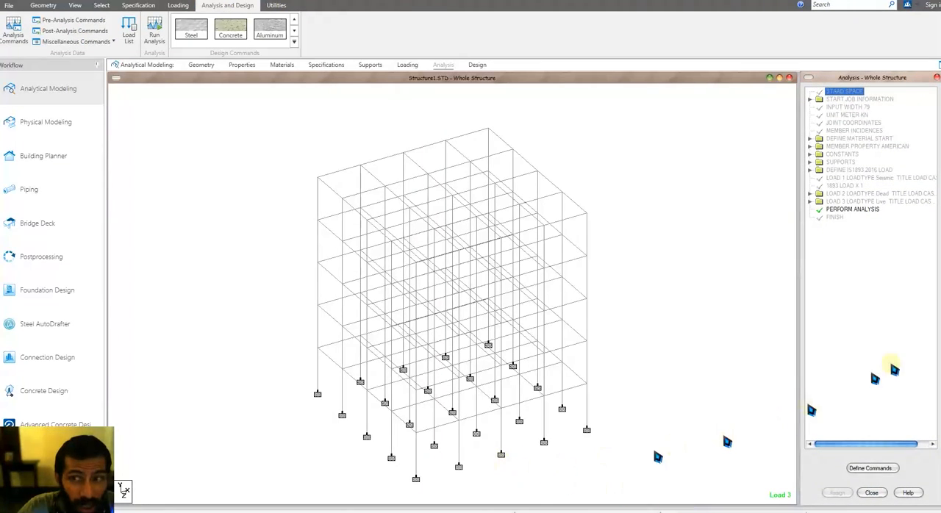
pyautogui.click(844, 186)
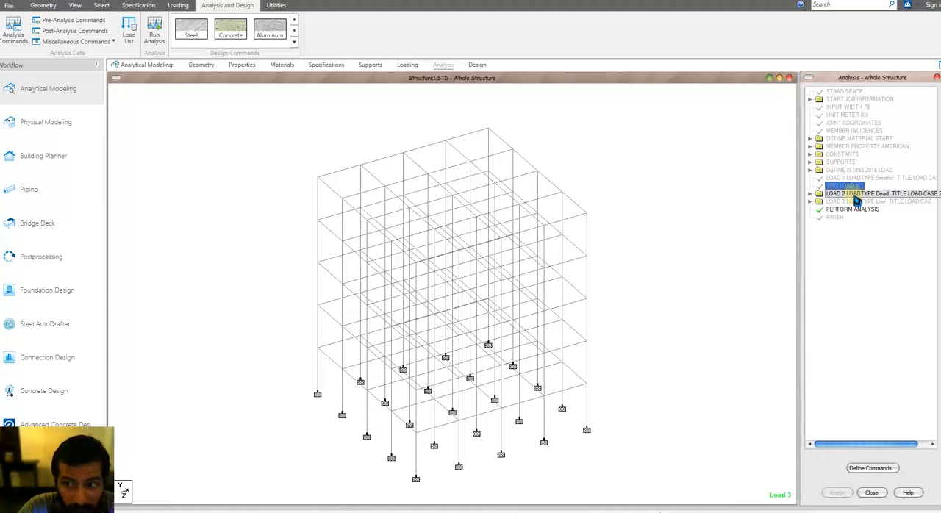
# Step: Check the dead and live load cases in the command list, and rerun the analysis, staying in modeling mode
pyautogui.click(854, 195)
pyautogui.click(863, 200)
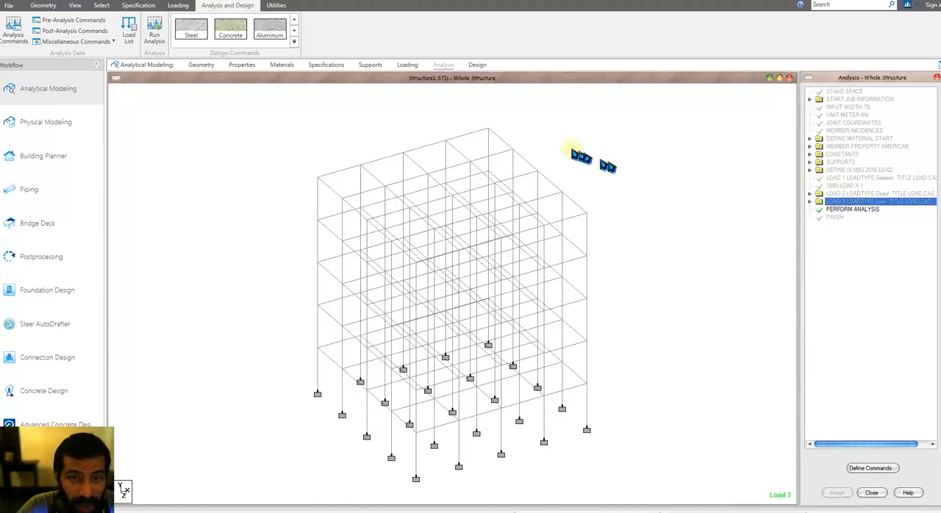
pyautogui.click(23, 42)
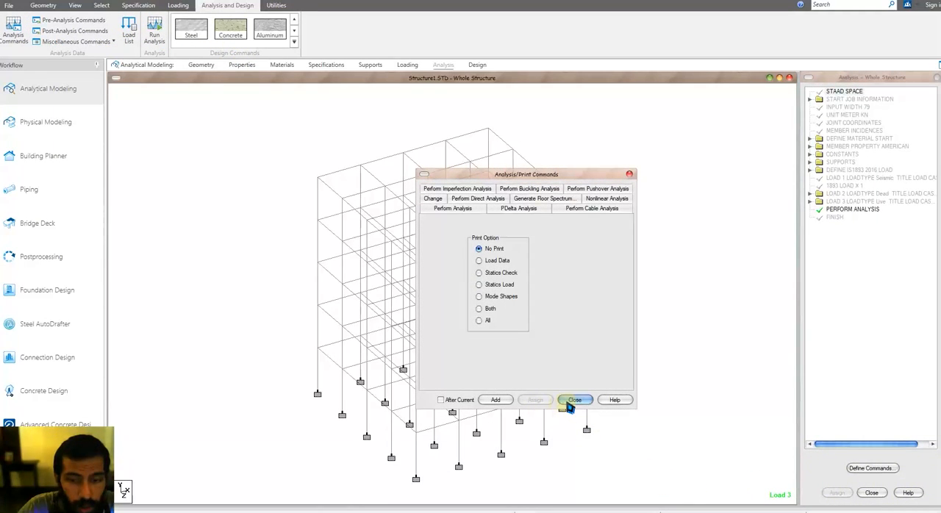
pyautogui.click(573, 401)
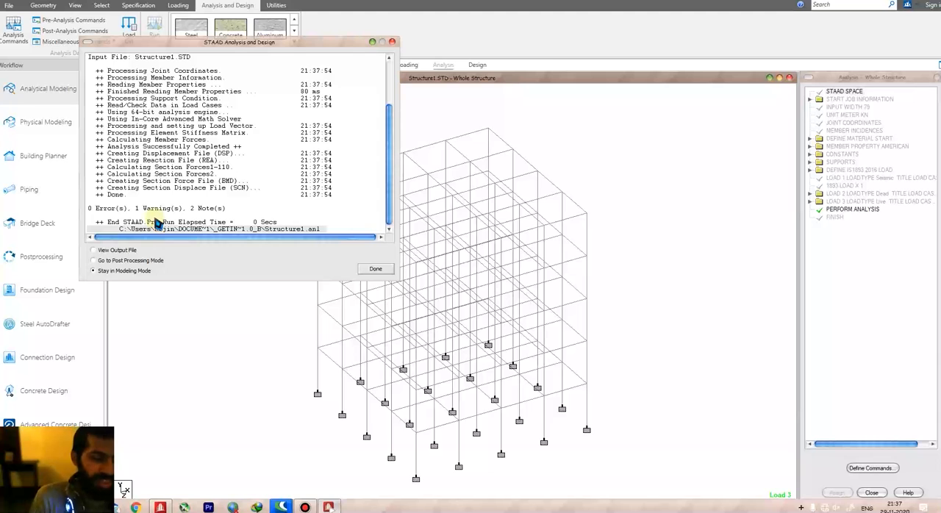
pyautogui.click(375, 269)
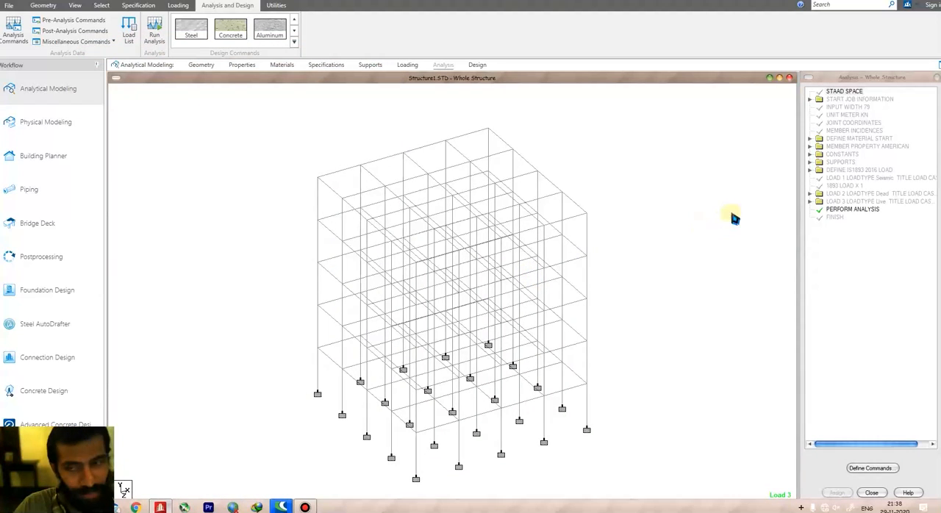
# Step: Display the 1893 LOAD X 1 seismic load of load case 1 on the frame, and view load case 3
pyautogui.click(48, 89)
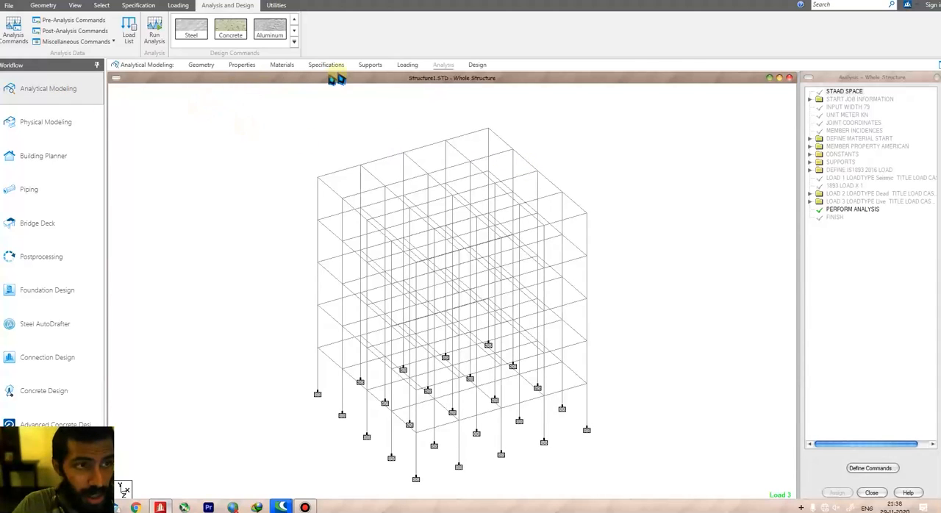
pyautogui.click(408, 65)
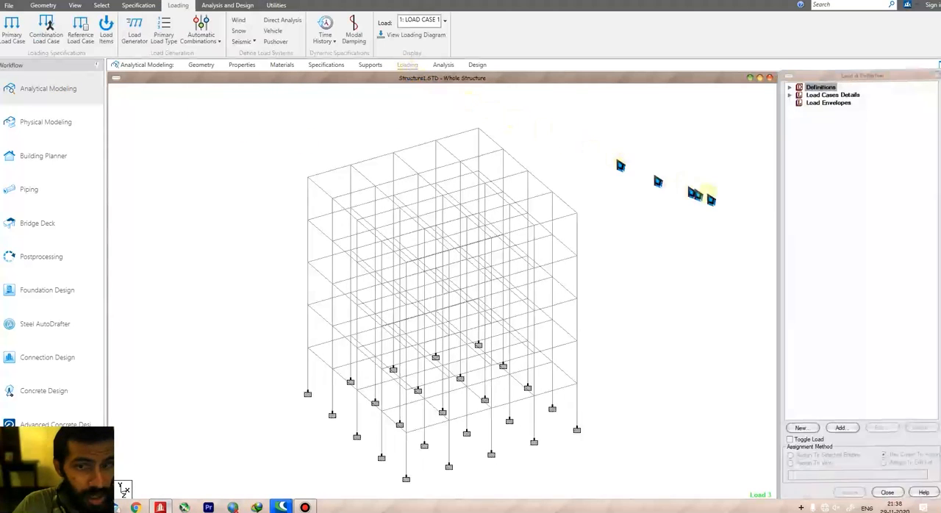
pyautogui.click(789, 97)
pyautogui.click(800, 104)
pyautogui.click(844, 112)
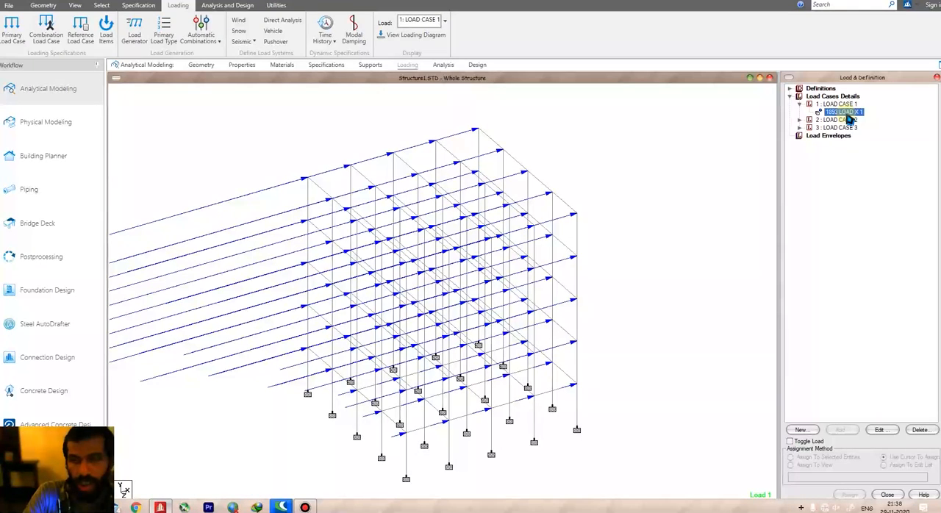
pyautogui.click(845, 128)
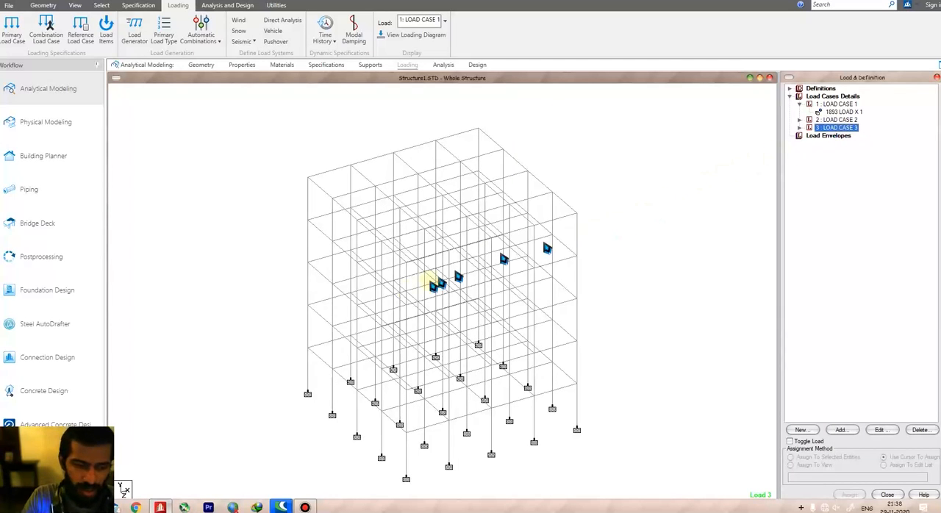
# Step: Close the open CONNECTION Client windows
pyautogui.click(282, 508)
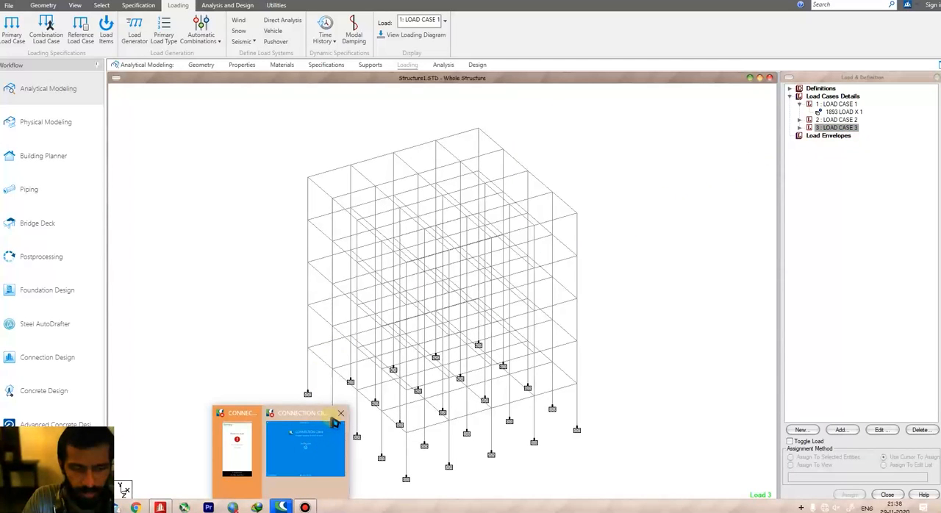
pyautogui.click(340, 413)
pyautogui.click(299, 415)
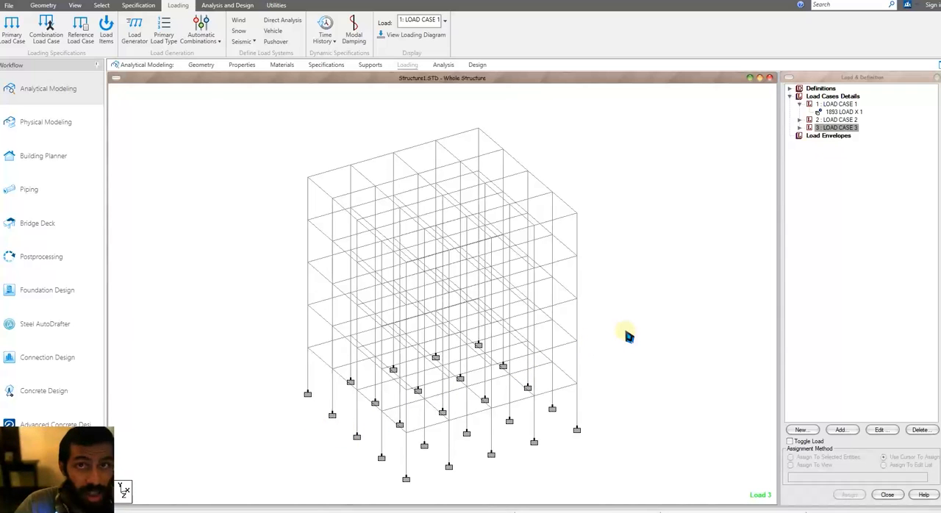
pyautogui.moveTo(616, 323)
pyautogui.mouseDown(button='middle')
pyautogui.moveTo(599, 327)
pyautogui.moveTo(625, 317)
pyautogui.mouseUp(button='middle')
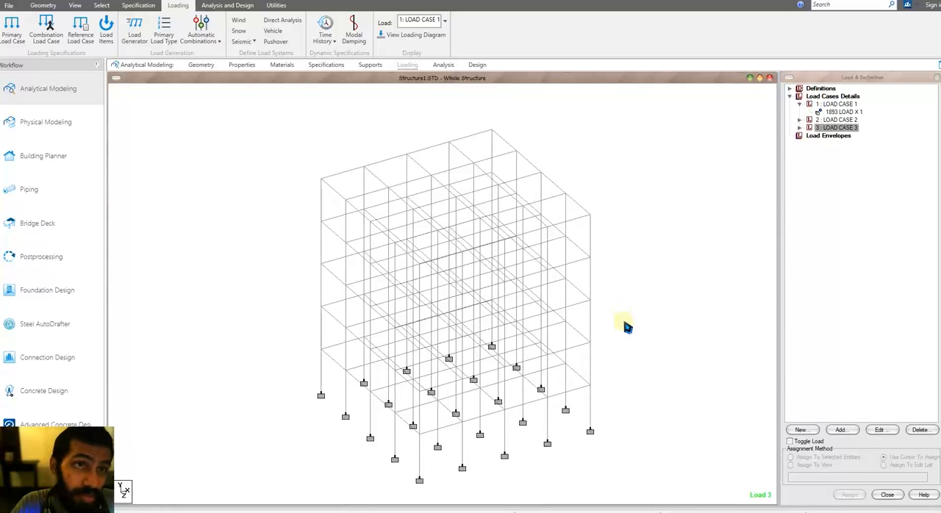